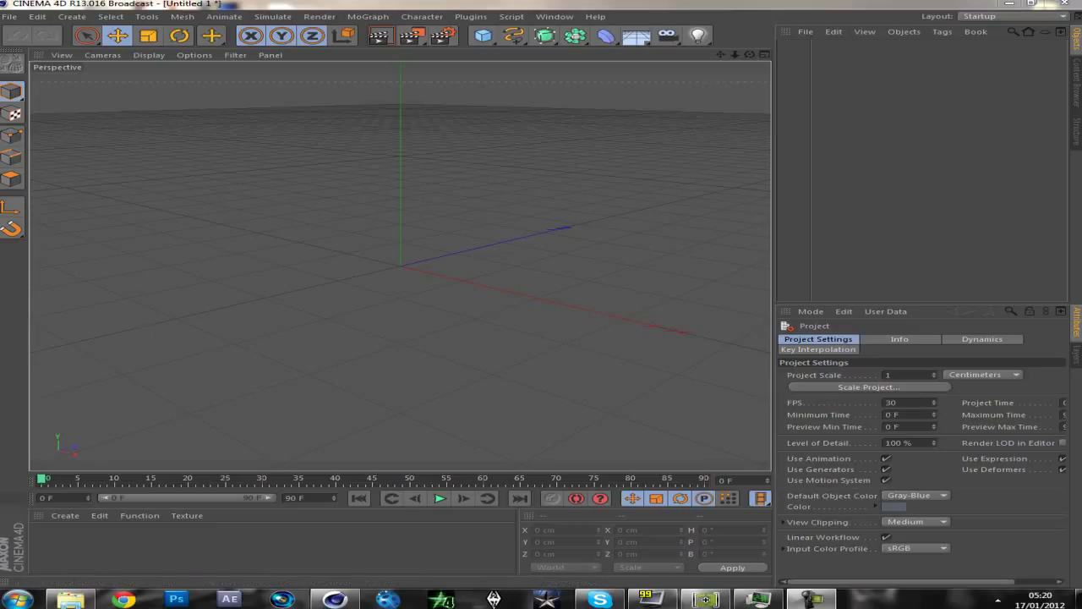
pyautogui.click(471, 17)
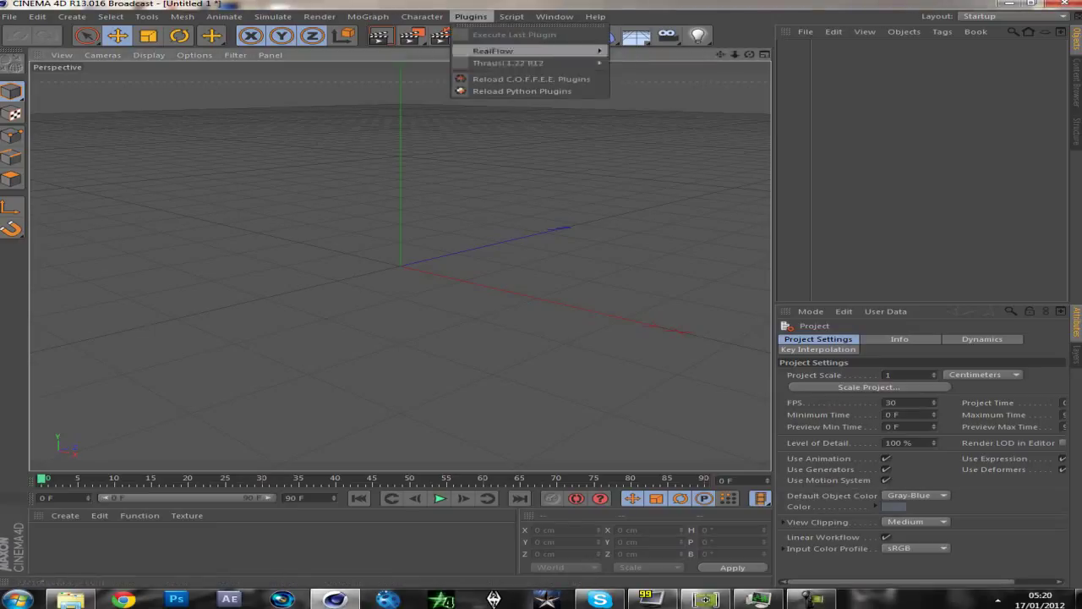
pyautogui.moveTo(509, 64)
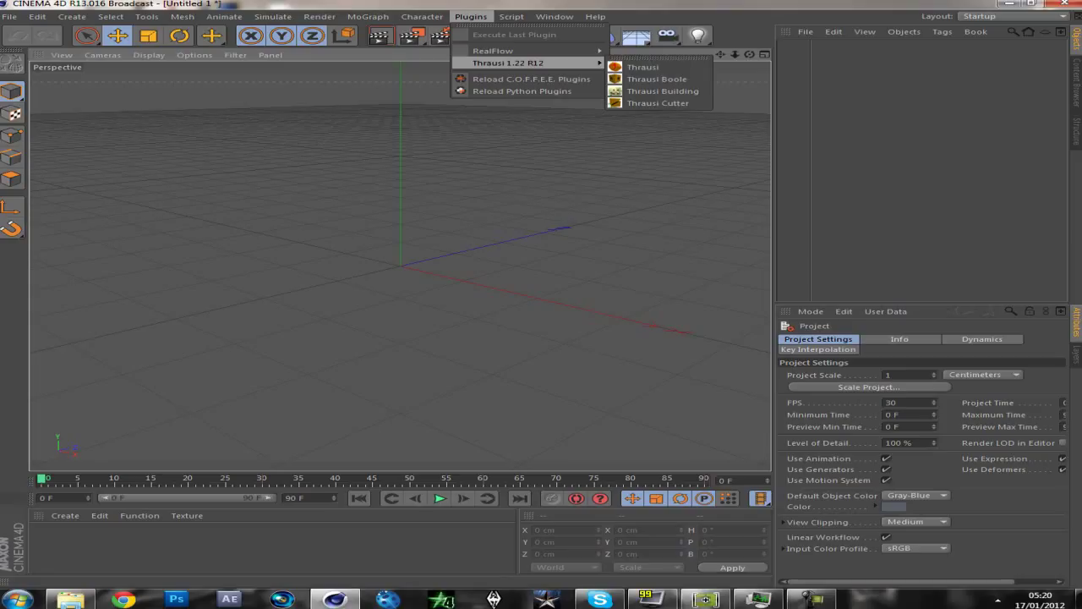
pyautogui.press('Escape')
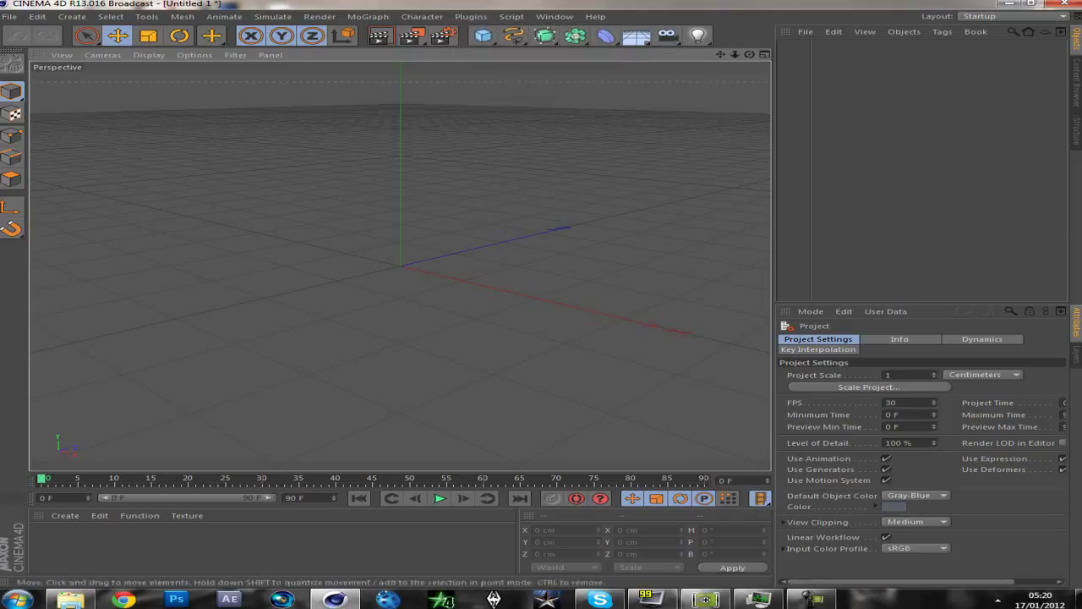
pyautogui.rightClick(70, 600)
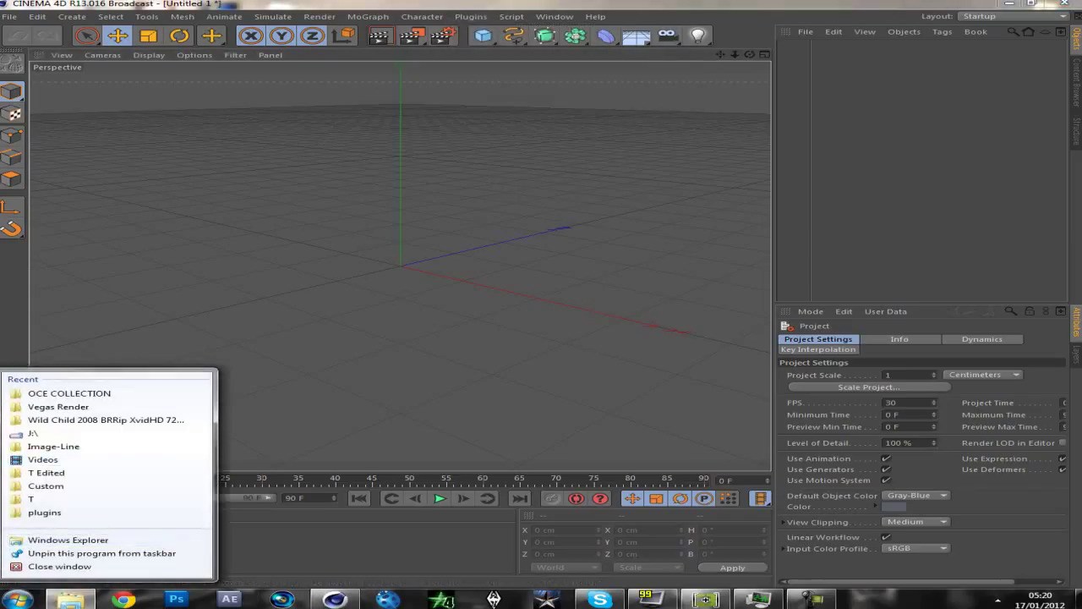
pyautogui.click(49, 513)
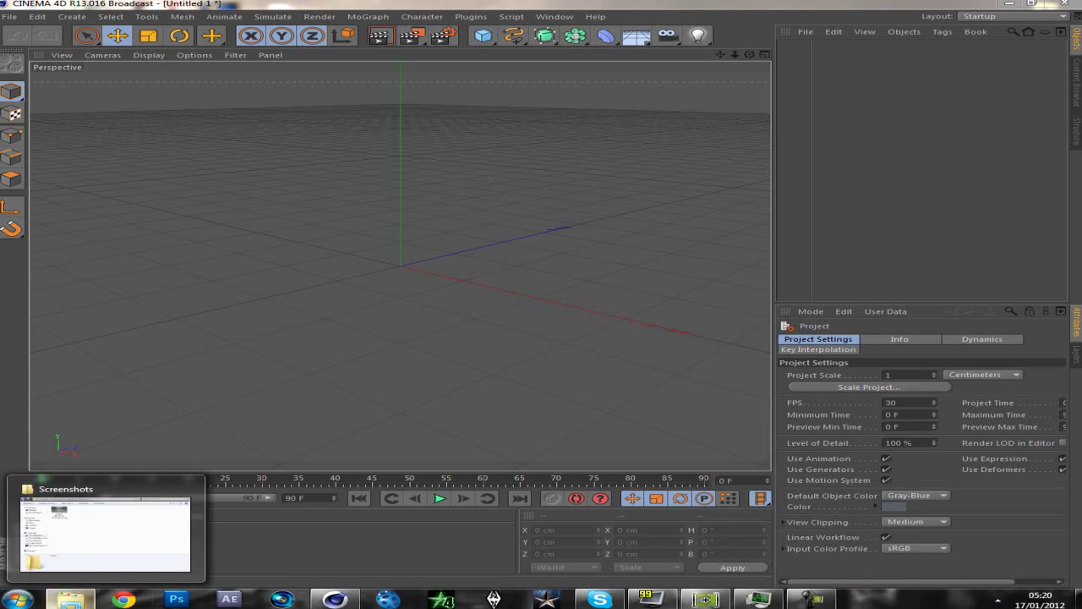
pyautogui.rightClick(70, 599)
pyautogui.click(71, 599)
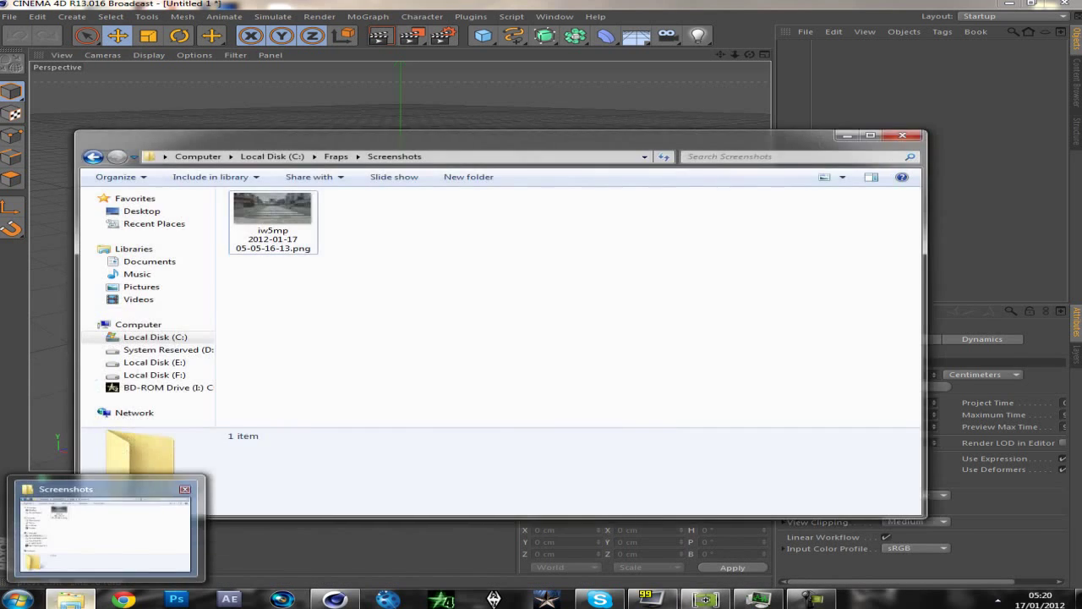
pyautogui.click(101, 526)
pyautogui.moveTo(291, 137); pyautogui.dragTo(760, 136)
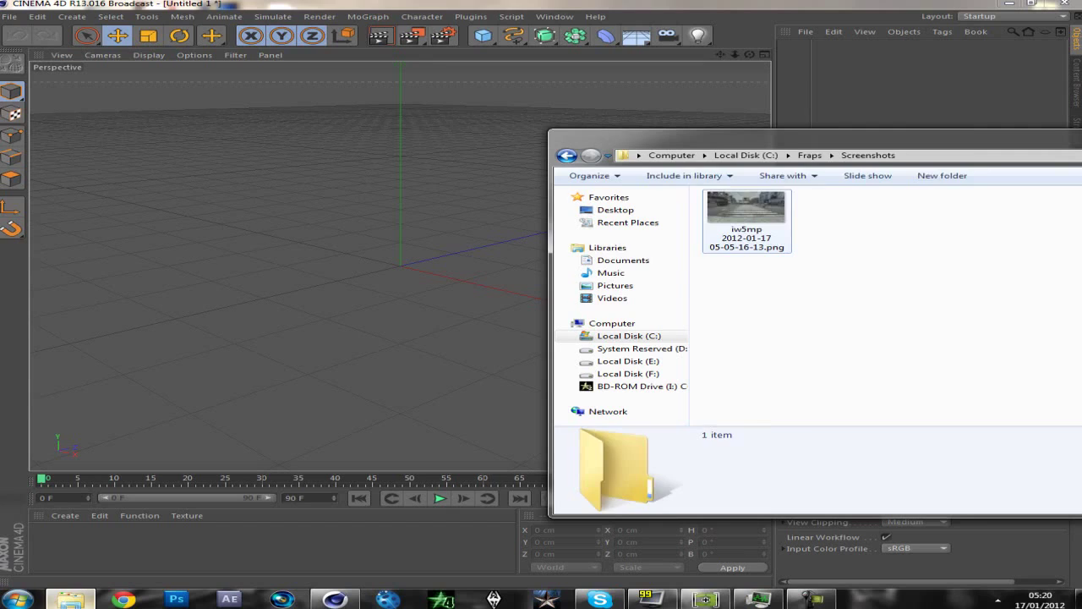
pyautogui.click(747, 217)
pyautogui.moveTo(747, 217); pyautogui.dragTo(254, 548)
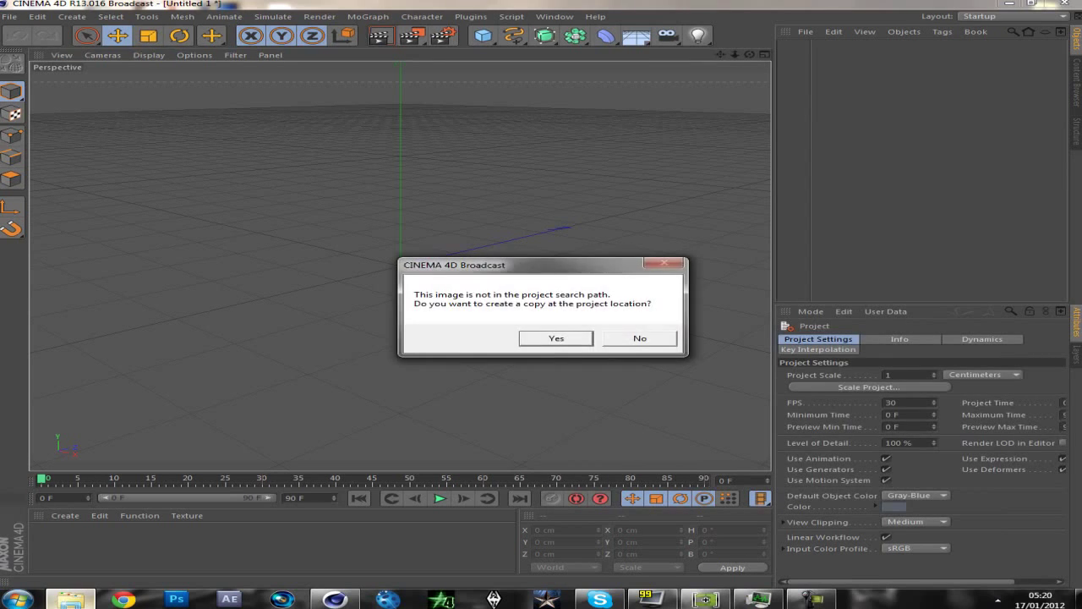
pyautogui.click(640, 339)
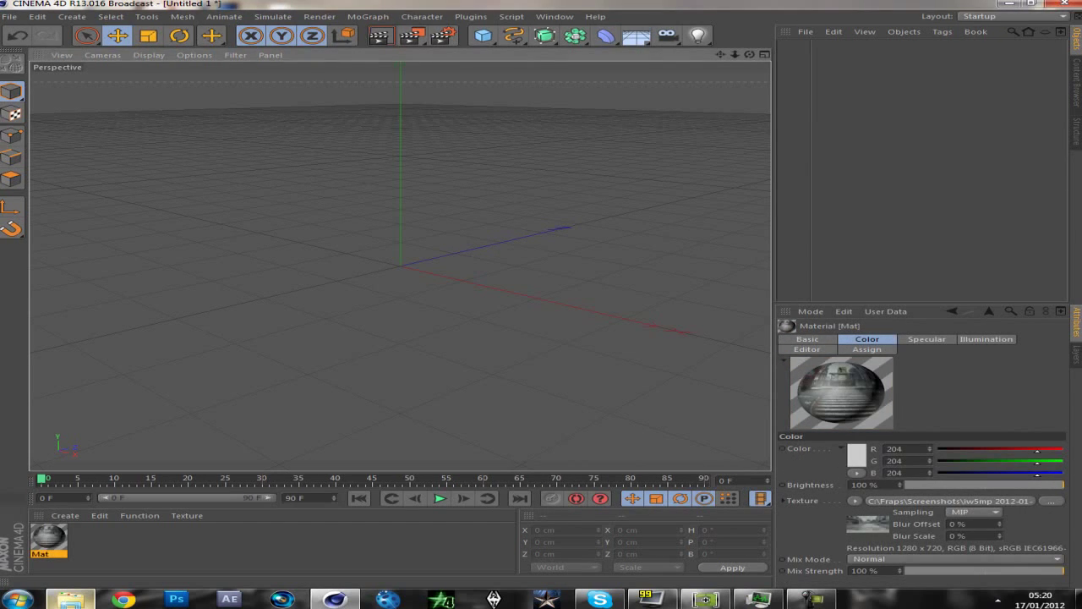
# Disable the Specular channel of the screenshot material and close its editor
pyautogui.doubleClick(48, 537)
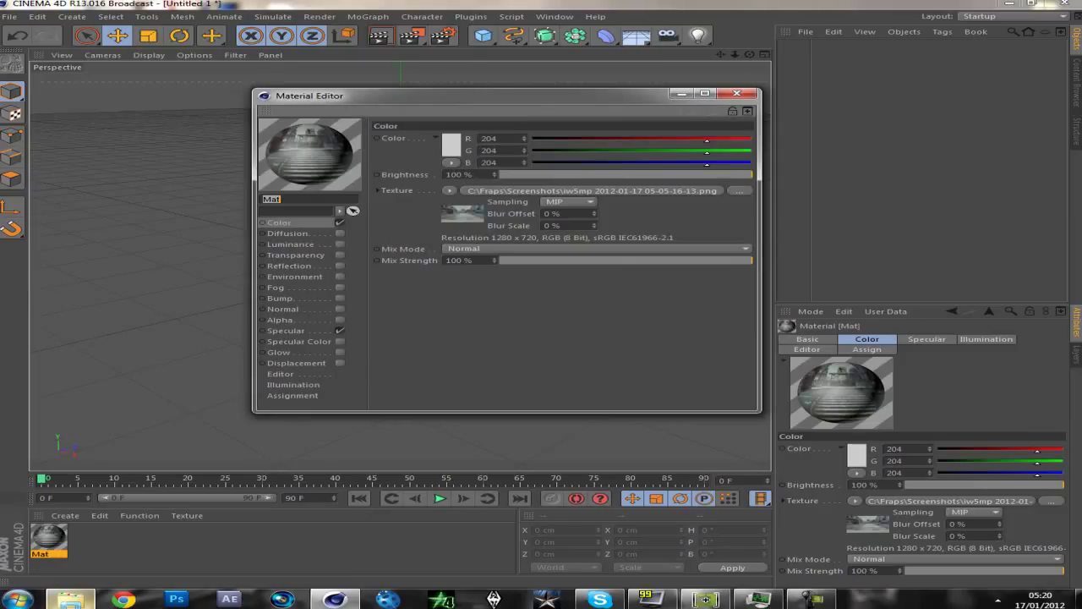
pyautogui.click(340, 331)
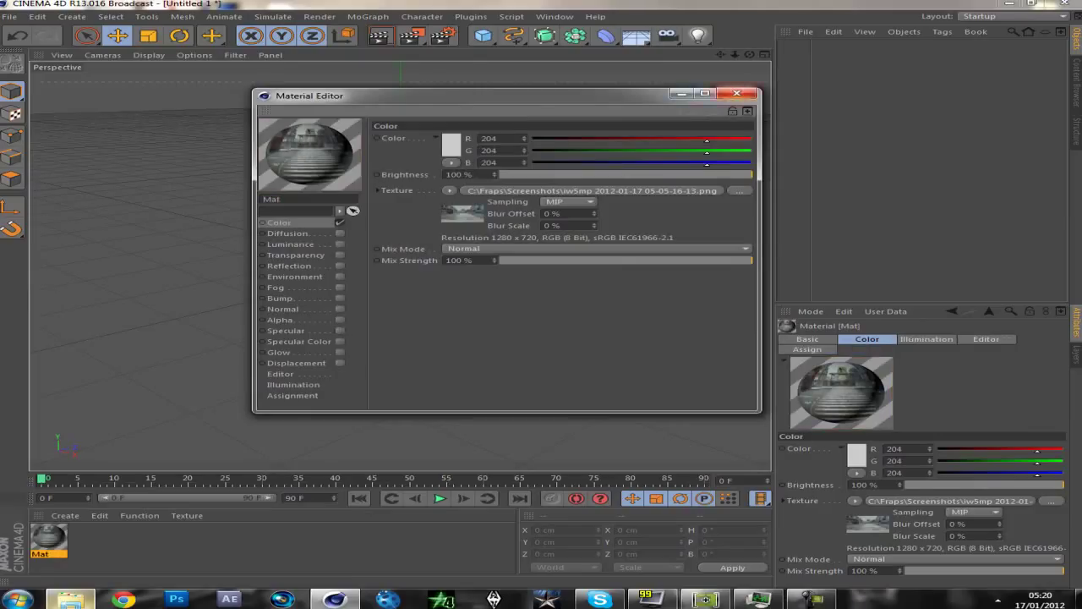
pyautogui.click(737, 93)
# Add a Background object and apply the street screenshot material to it
pyautogui.click(640, 36)
pyautogui.moveTo(693, 47); pyautogui.dragTo(709, 91)
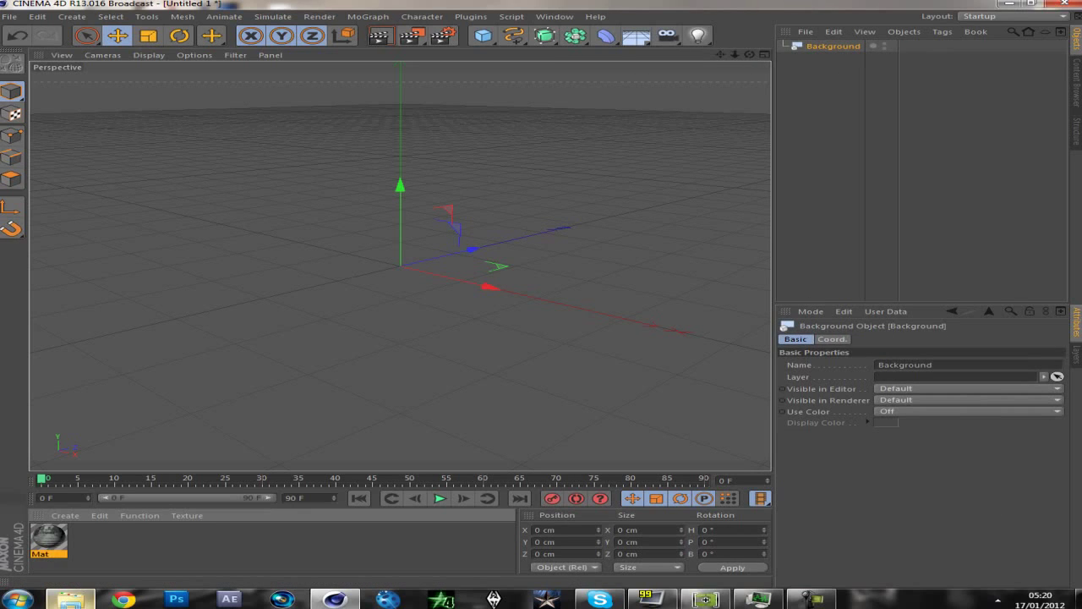
pyautogui.moveTo(49, 538); pyautogui.dragTo(833, 46)
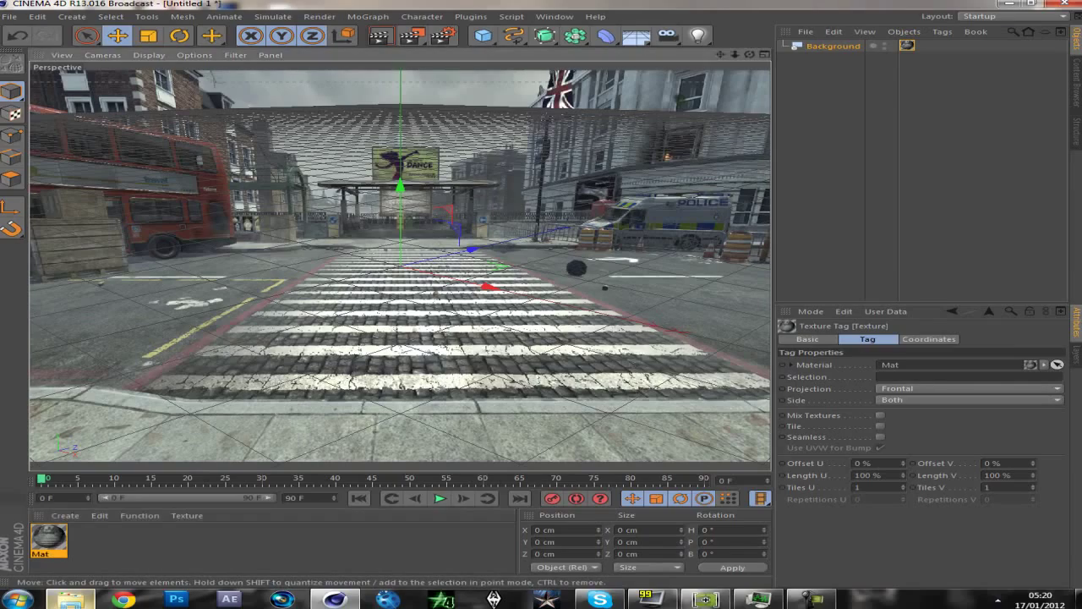
pyautogui.moveTo(749, 55); pyautogui.dragTo(700, 30)
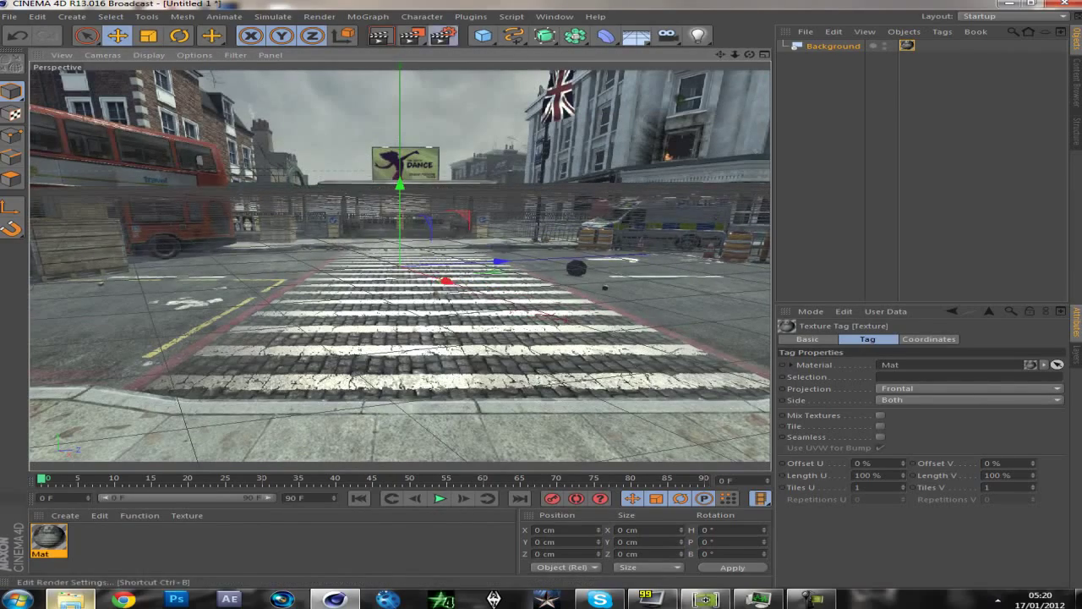
# Set the render output size to 1280 x 720 pixels
pyautogui.click(443, 34)
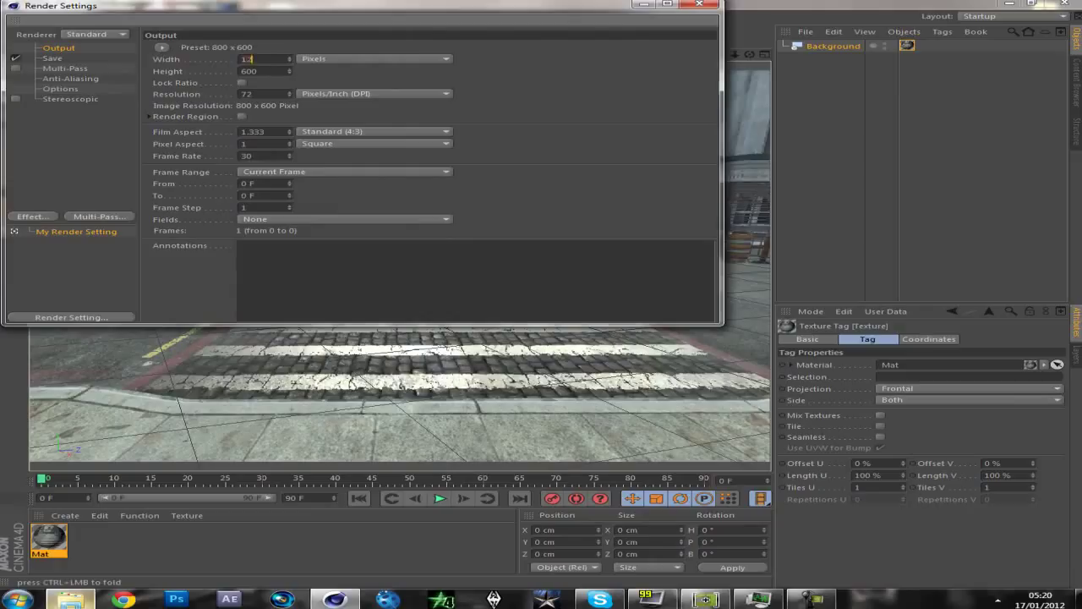
pyautogui.press('Tab')
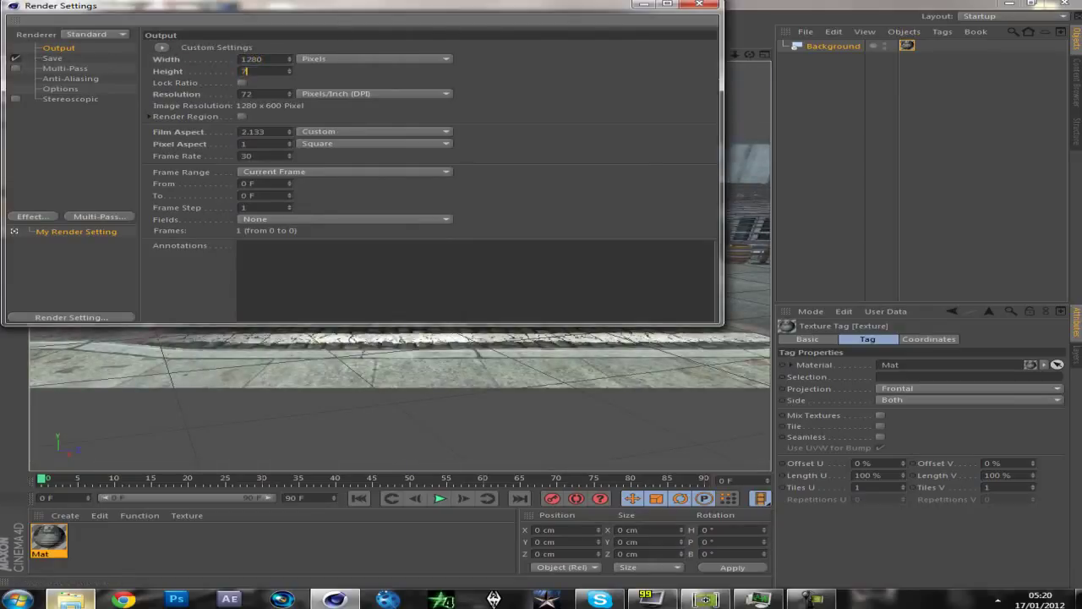
pyautogui.press('Return')
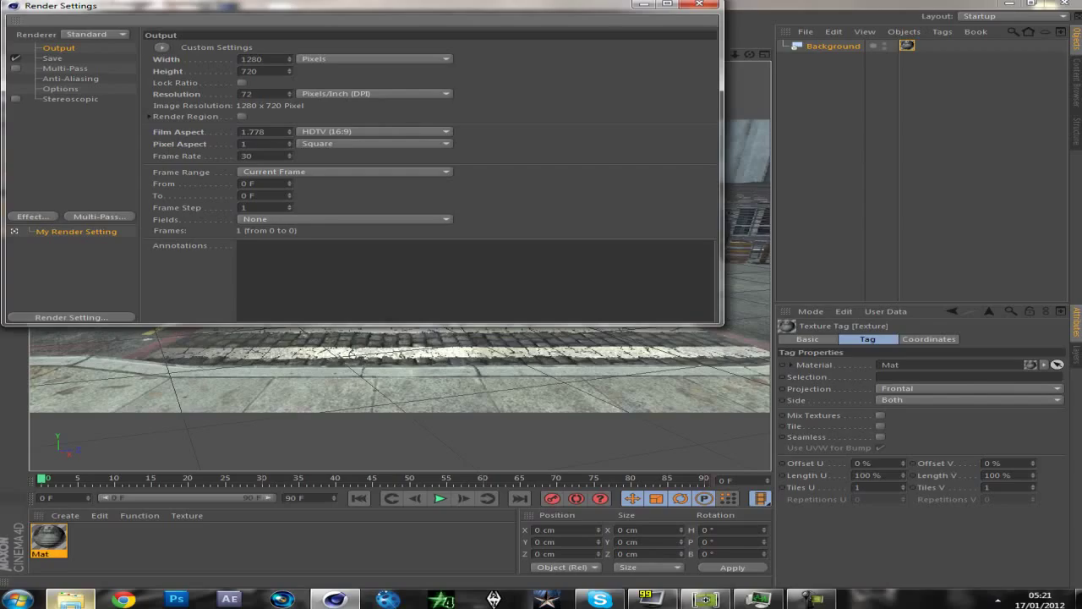
pyautogui.click(700, 4)
# Adjust the perspective view so the floor grid lines up with the road in the background image
pyautogui.keyDown('alt'); pyautogui.moveTo(423, 253); pyautogui.dragTo(456, 253); pyautogui.keyUp('alt')
pyautogui.keyDown('alt'); pyautogui.moveTo(393, 280); pyautogui.dragTo(367, 282); pyautogui.keyUp('alt')
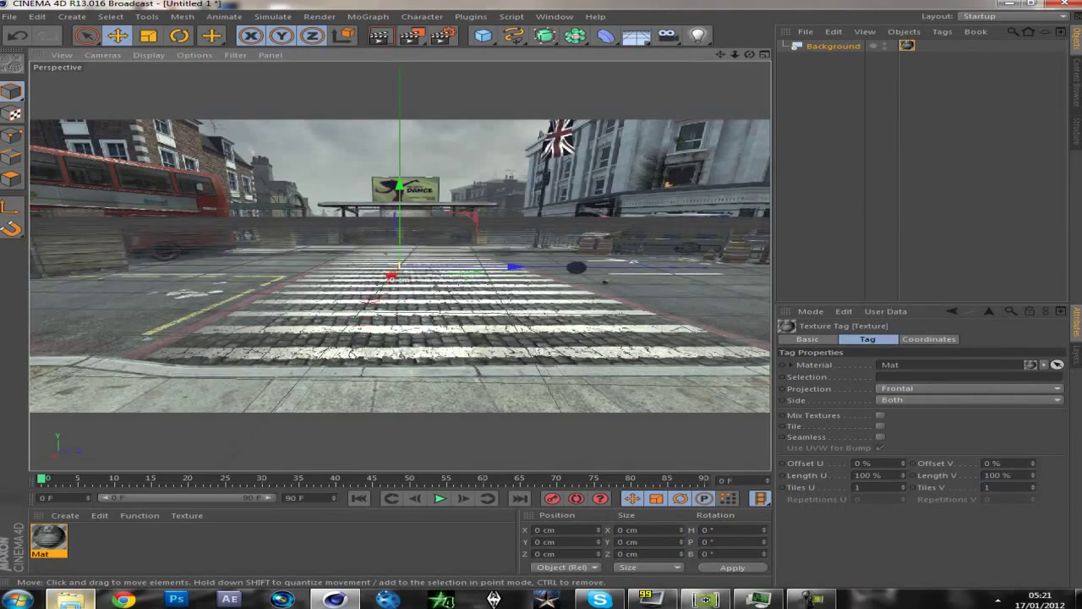
pyautogui.keyDown('alt'); pyautogui.moveTo(399, 275); pyautogui.dragTo(401, 353, button='middle'); pyautogui.keyUp('alt')
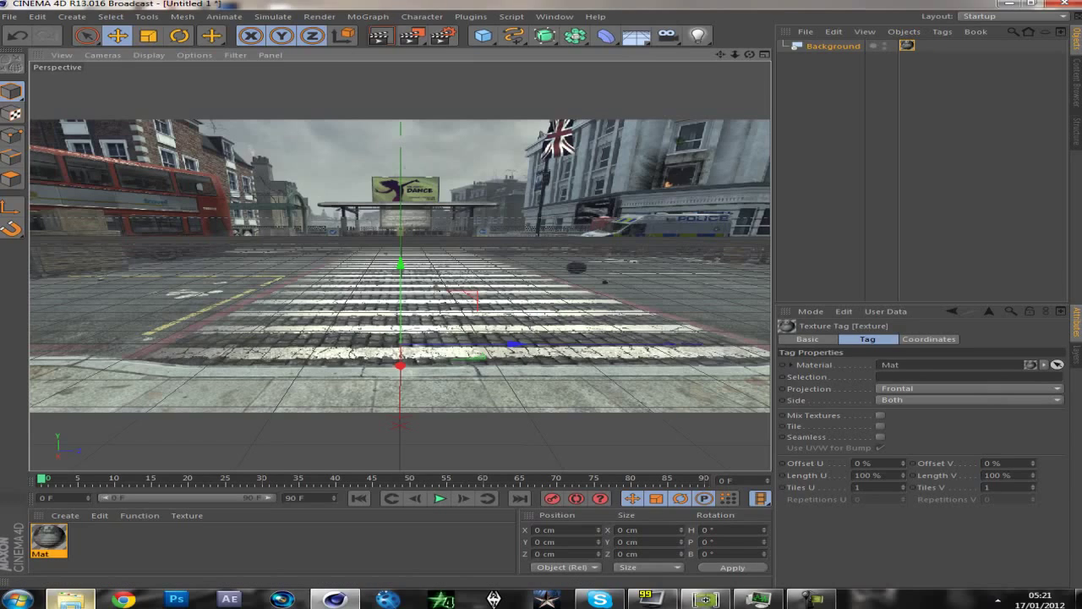
# Add a MoText object placed at about 596 cm along Z over the crossing, and disable it
pyautogui.click(367, 17)
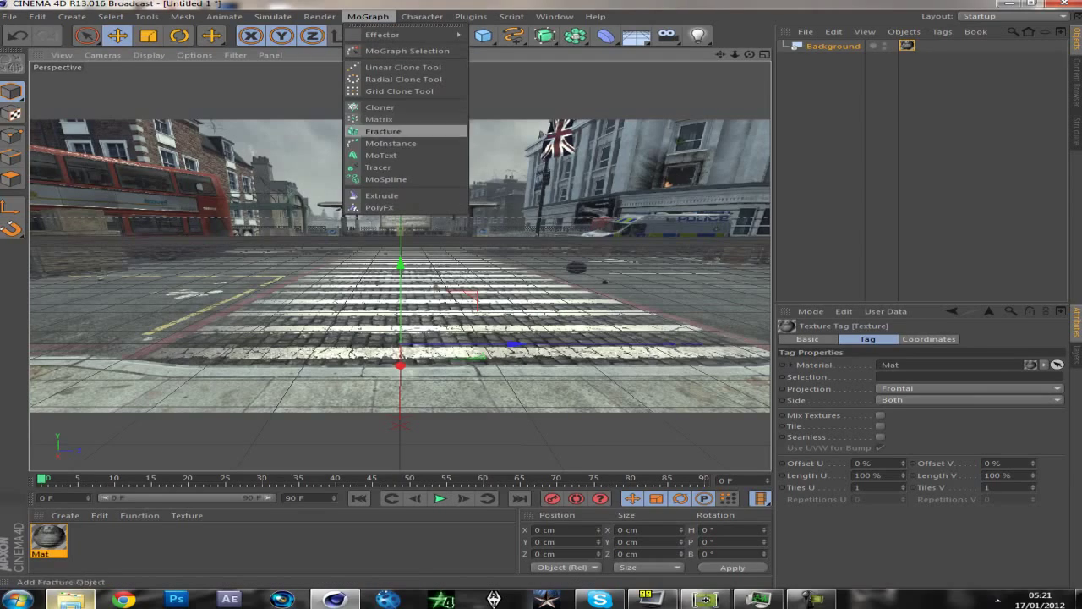
pyautogui.click(381, 155)
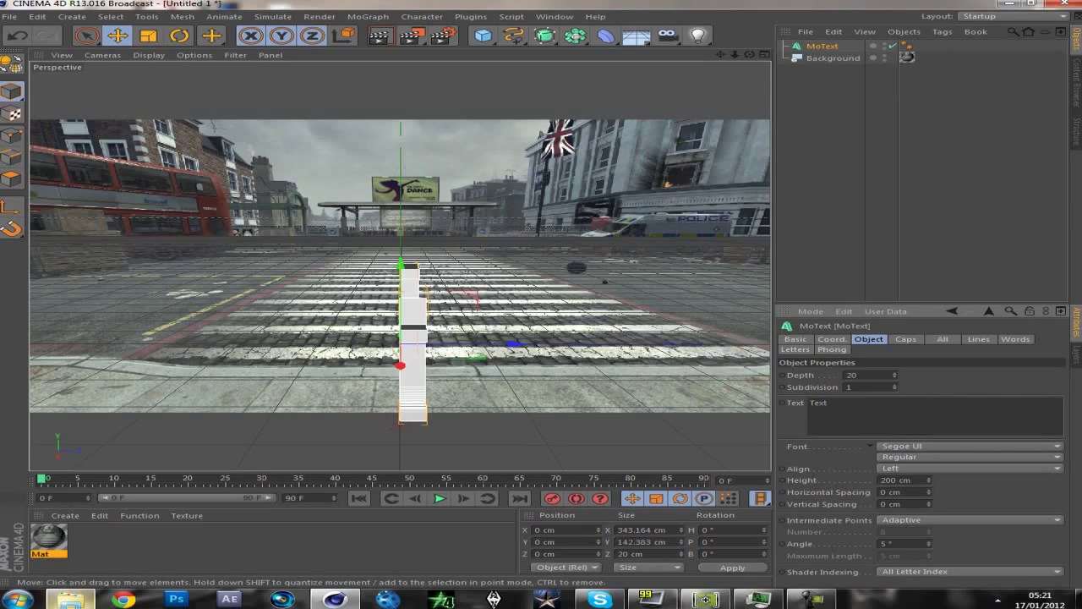
pyautogui.keyDown('alt'); pyautogui.moveTo(401, 296); pyautogui.dragTo(296, 282); pyautogui.keyUp('alt')
pyautogui.keyDown('alt'); pyautogui.moveTo(410, 296); pyautogui.dragTo(283, 306, button='middle'); pyautogui.keyUp('alt')
pyautogui.moveTo(300, 336); pyautogui.dragTo(338, 292)
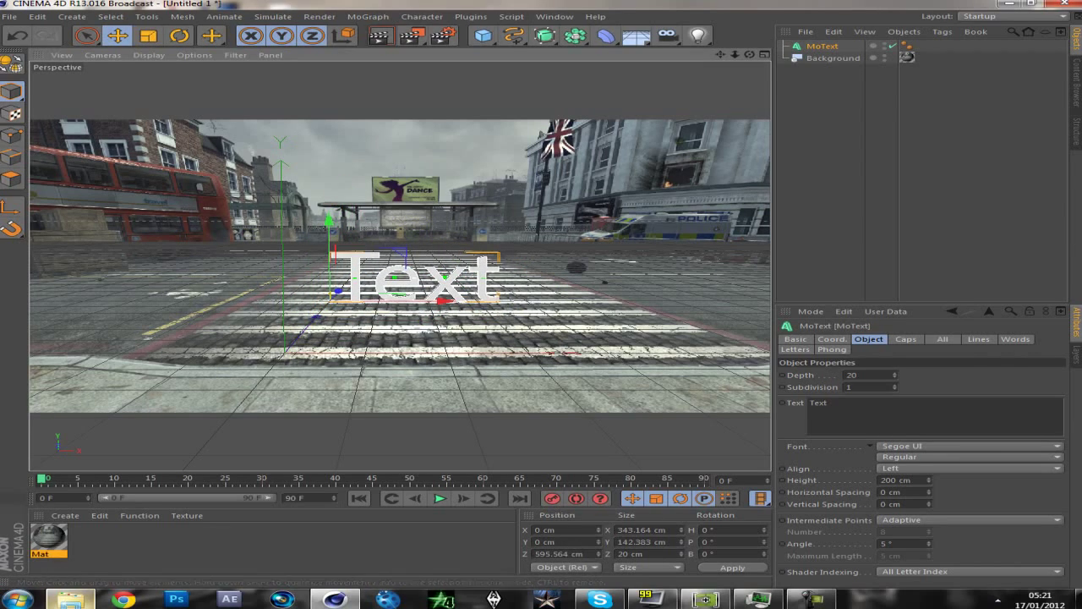
pyautogui.click(893, 46)
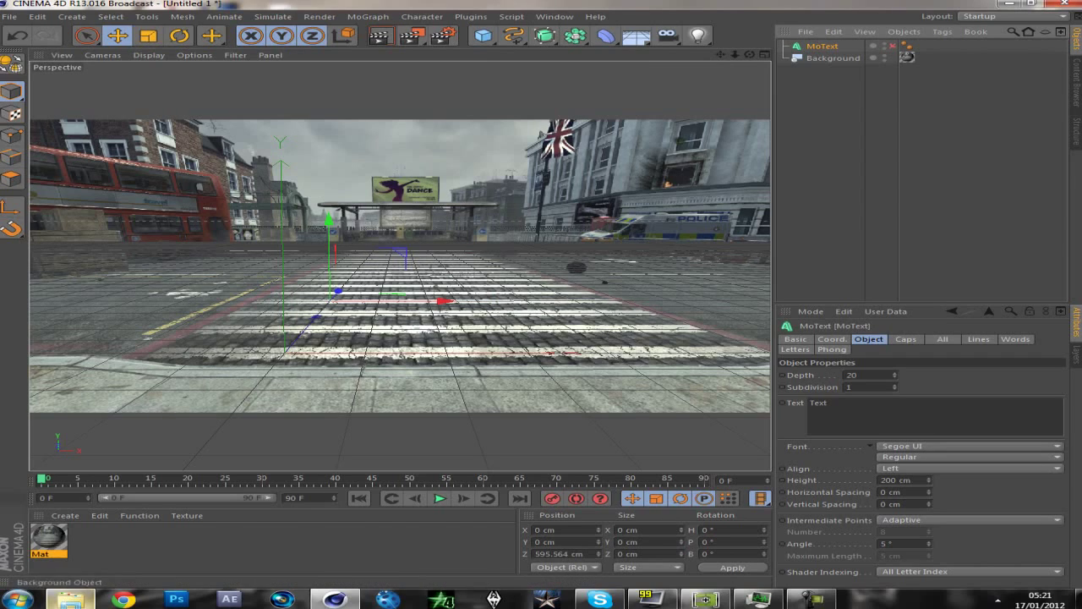
# Add a cube and stretch it to about 454 cm in X and 726 cm in Z
pyautogui.click(483, 35)
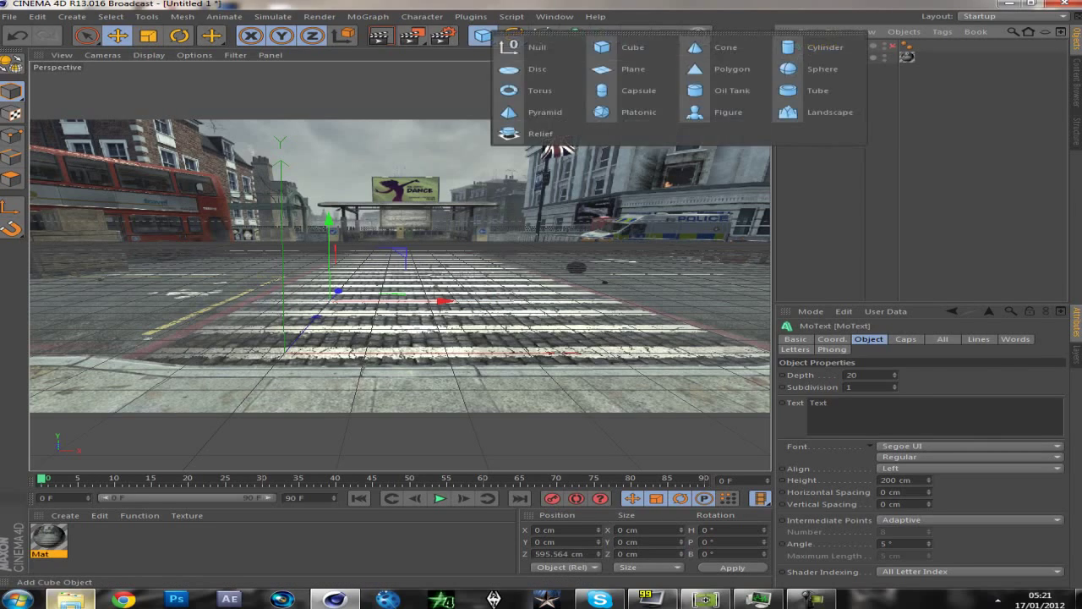
pyautogui.click(633, 47)
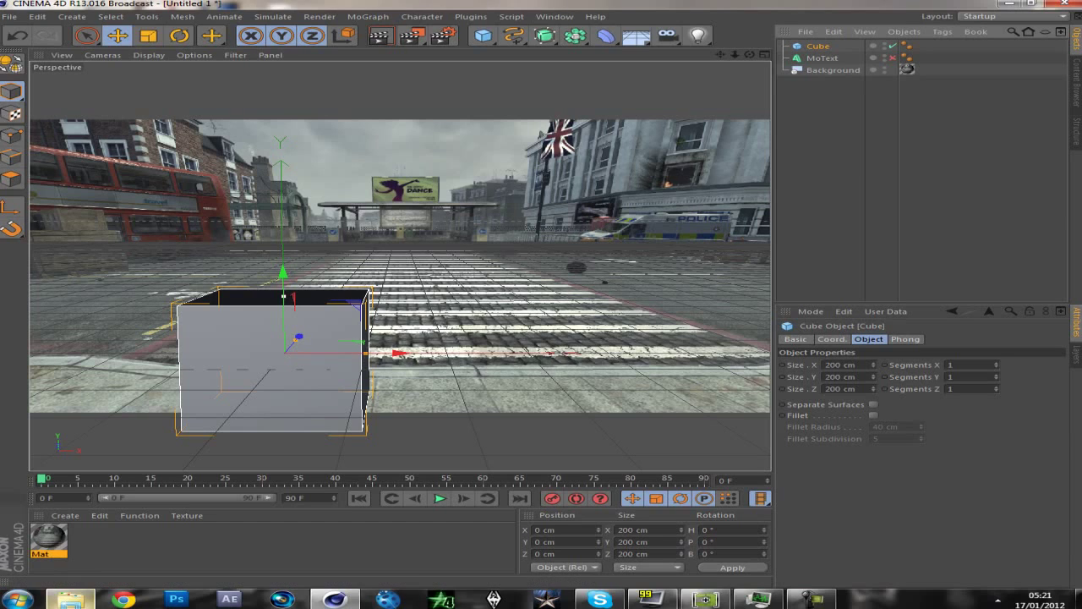
pyautogui.moveTo(365, 352); pyautogui.dragTo(455, 353)
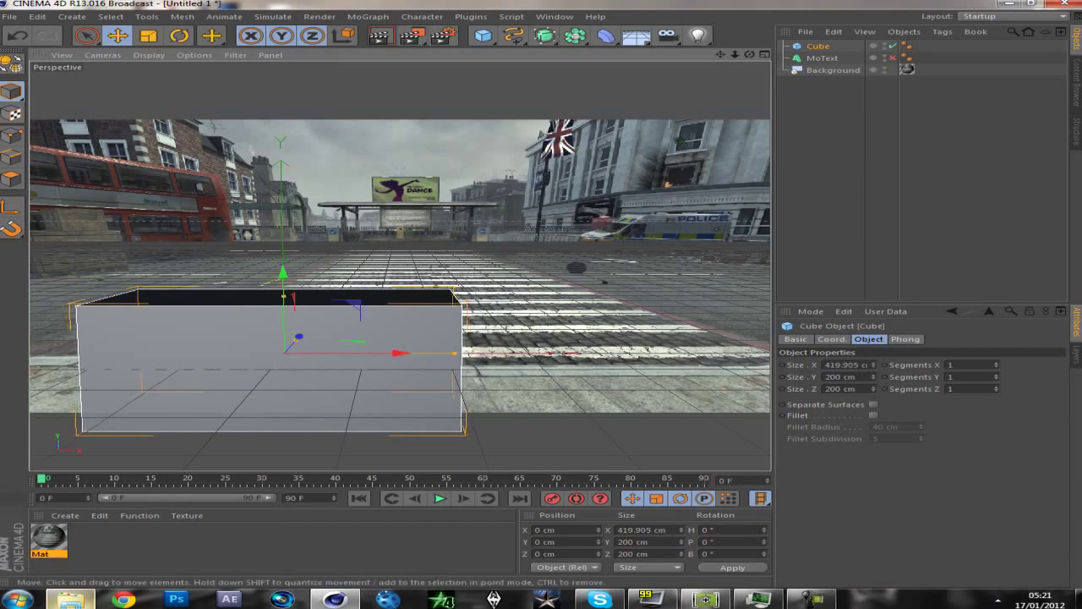
pyautogui.moveTo(296, 340); pyautogui.dragTo(317, 315)
pyautogui.moveTo(455, 352); pyautogui.dragTo(469, 353)
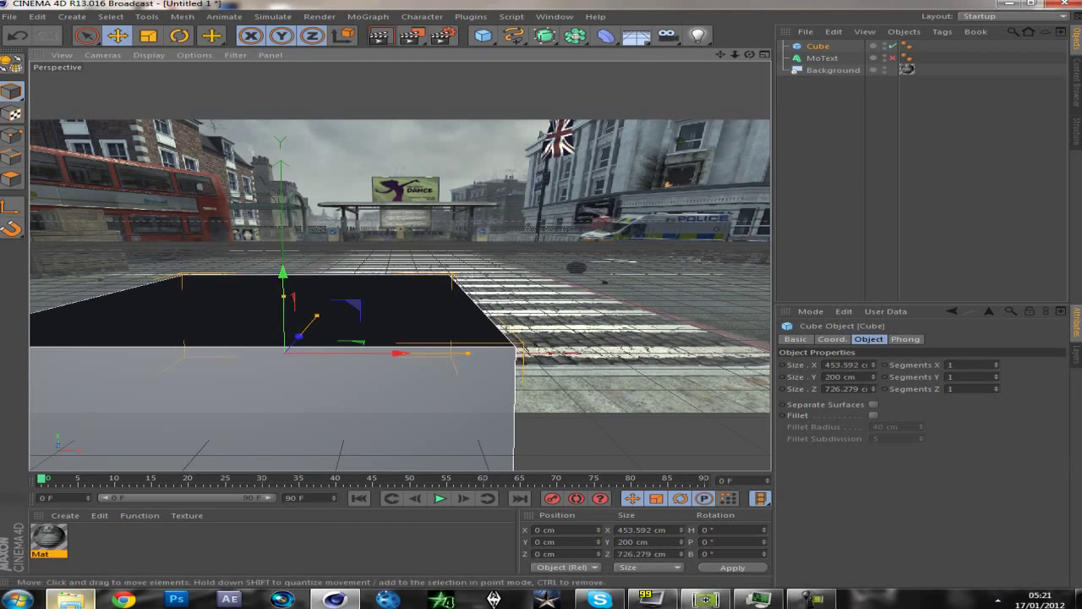
# Resize the cube into a slab about 1536 x 49 x 1698 cm, positioned at about X 152, Y -27, Z 1198 cm
pyautogui.moveTo(284, 295); pyautogui.dragTo(342, 287)
pyautogui.moveTo(438, 295); pyautogui.dragTo(488, 295)
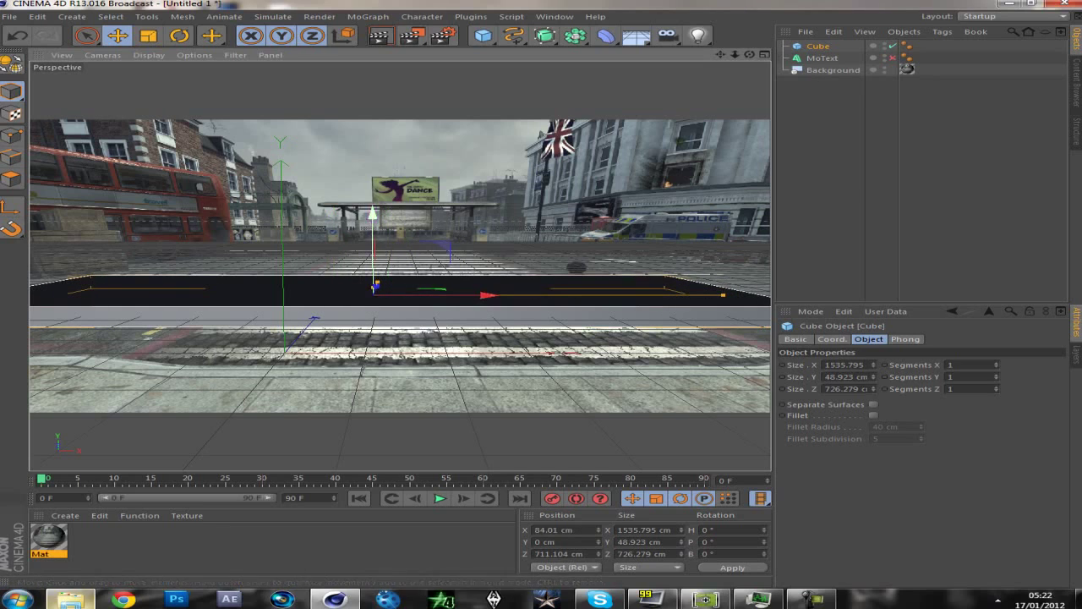
pyautogui.moveTo(377, 282); pyautogui.dragTo(381, 272)
pyautogui.moveTo(495, 278); pyautogui.dragTo(519, 279)
pyautogui.moveTo(402, 197); pyautogui.dragTo(403, 203)
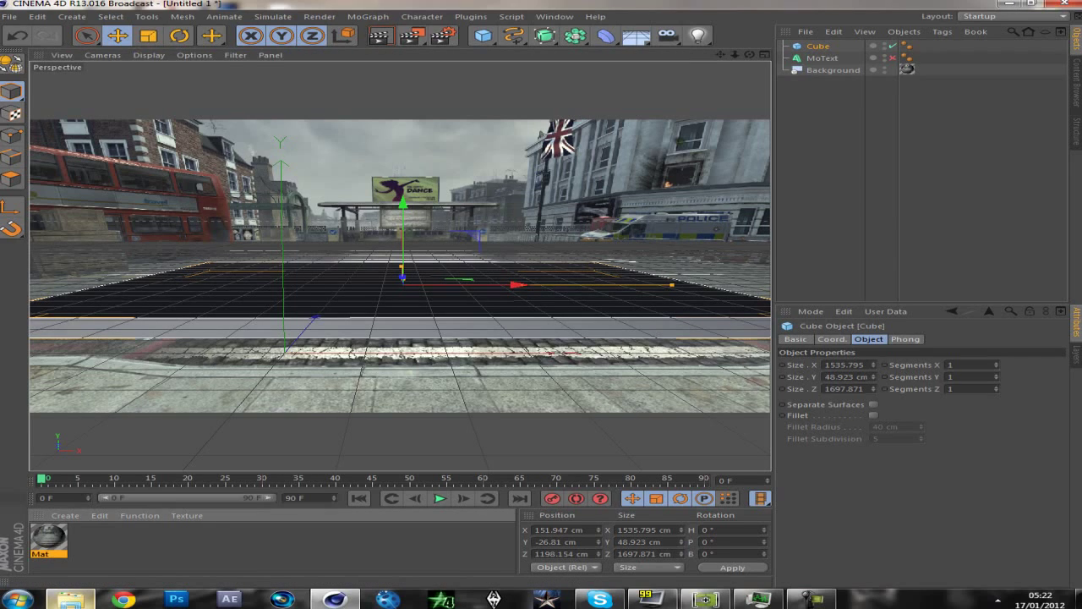
# Apply the street material to the cube with Frontal projection and render the view to check the match
pyautogui.moveTo(49, 536); pyautogui.dragTo(817, 45)
pyautogui.rightClick(819, 44)
pyautogui.click(925, 45)
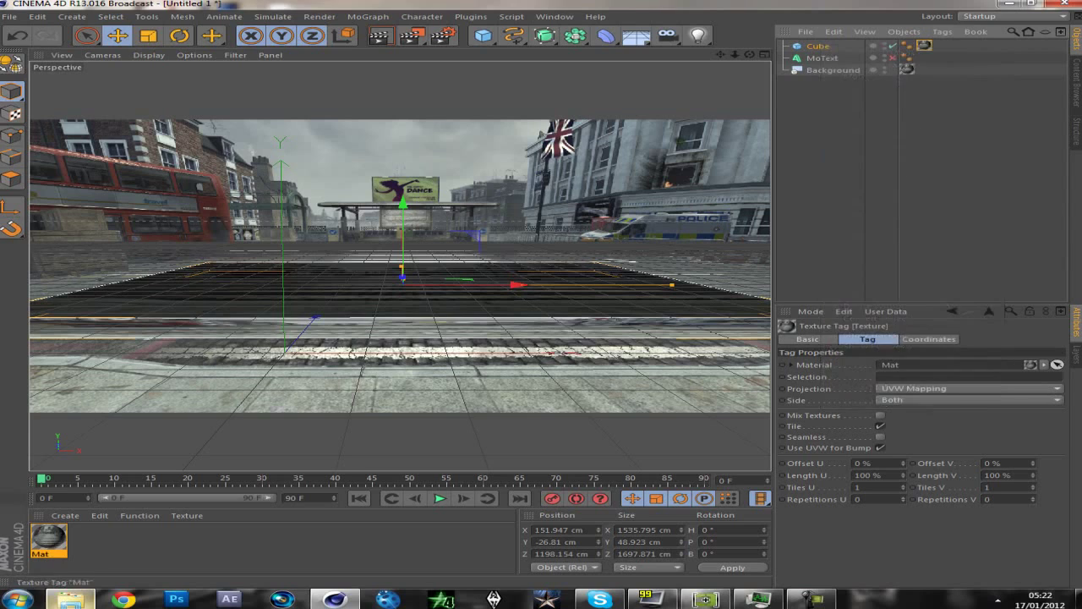
pyautogui.click(969, 389)
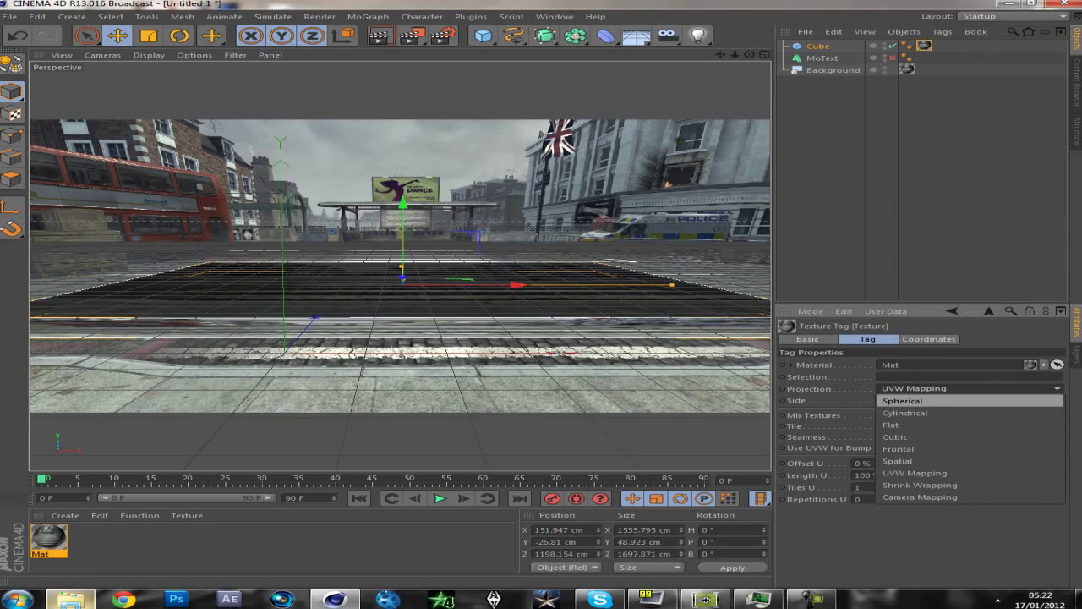
pyautogui.click(931, 449)
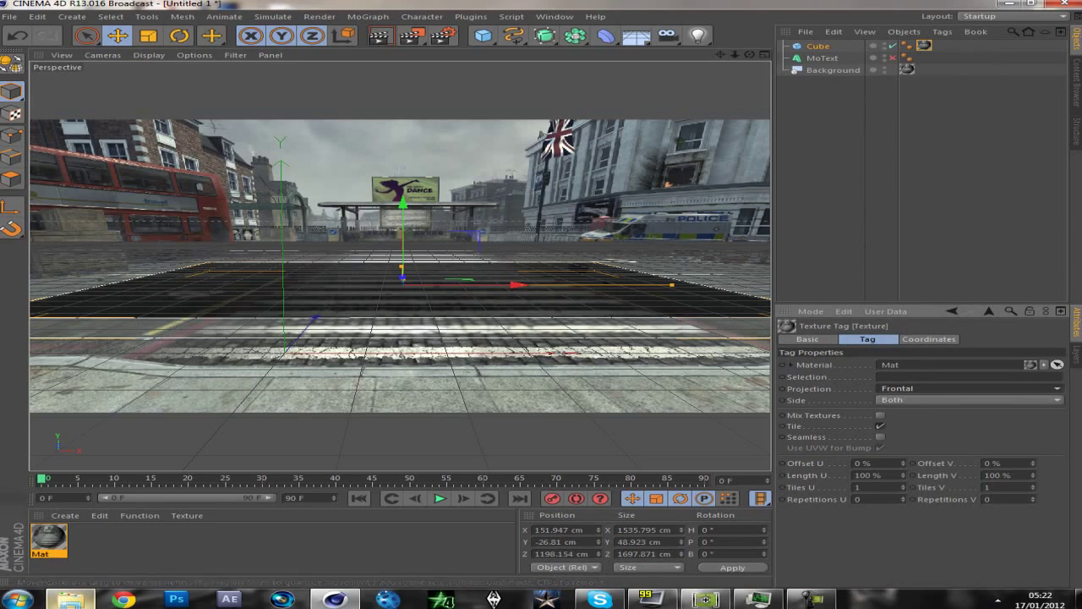
pyautogui.click(381, 36)
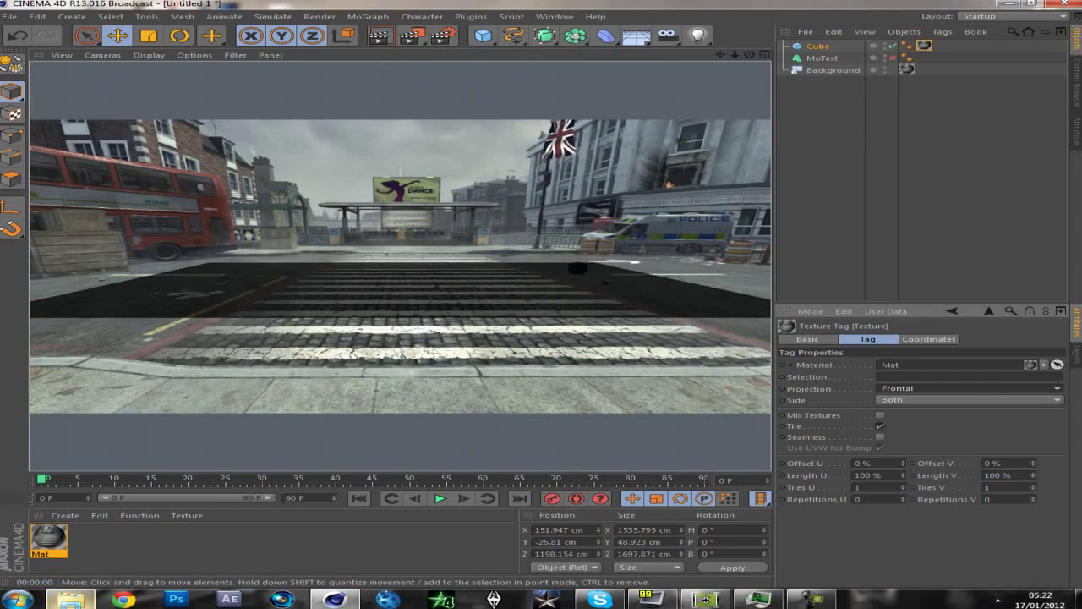
pyautogui.rightClick(820, 40)
pyautogui.click(798, 48)
pyautogui.rightClick(797, 48)
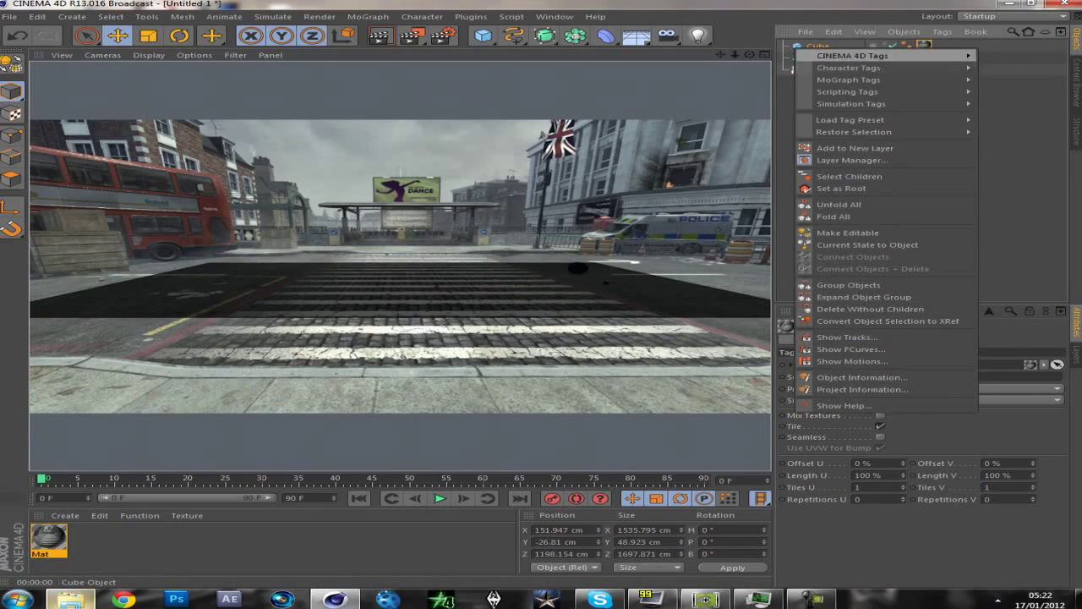
pyautogui.moveTo(852, 56)
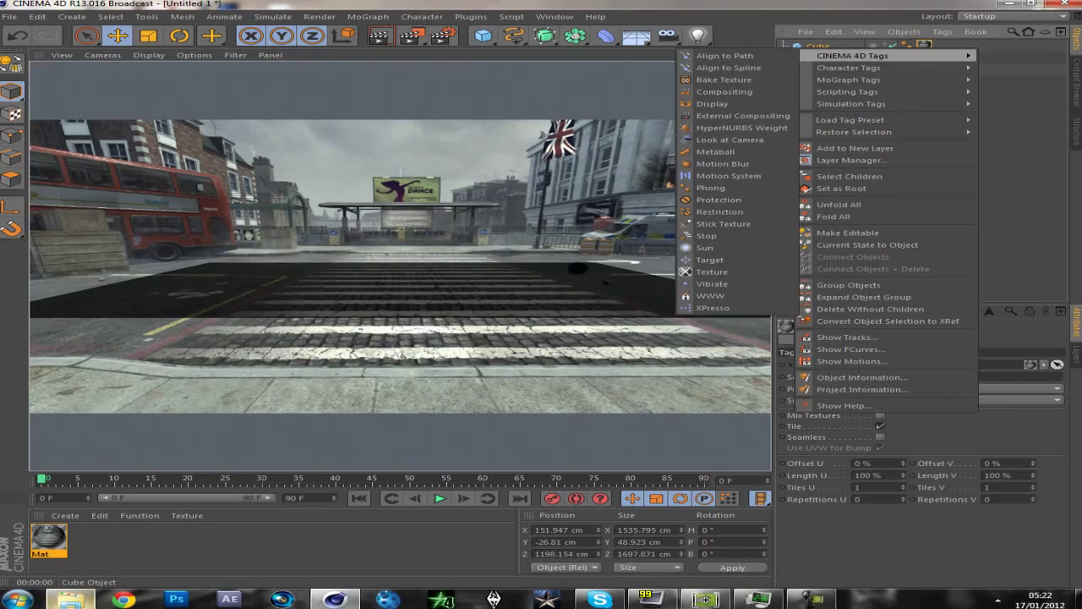
# Add a Compositing tag to the cube with Self Shadowing off and Compositing Background on, and render the view
pyautogui.click(831, 45)
pyautogui.rightClick(830, 44)
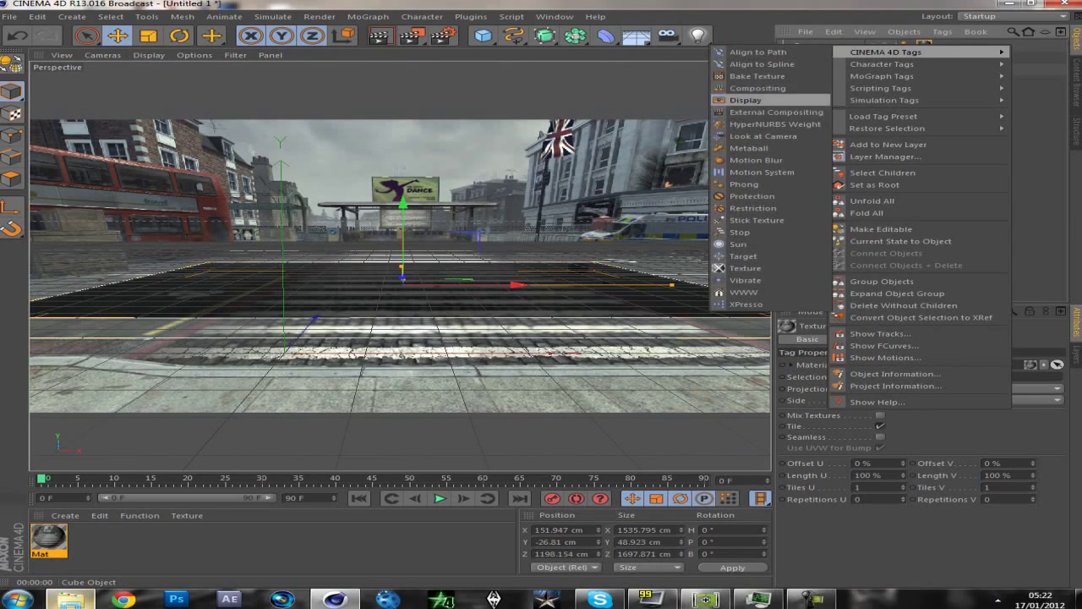
pyautogui.click(757, 88)
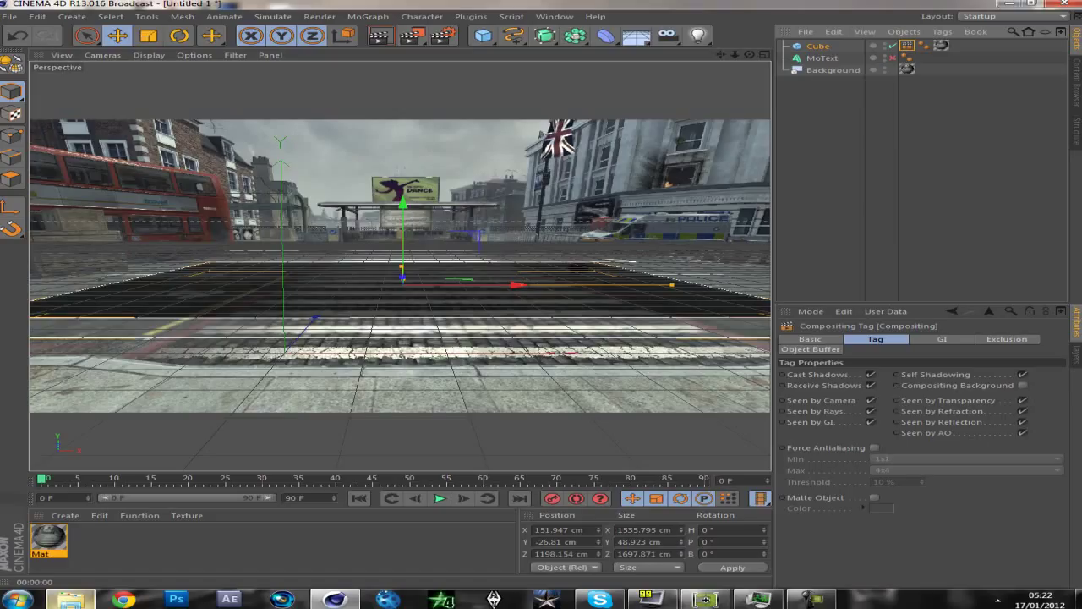
pyautogui.click(1023, 375)
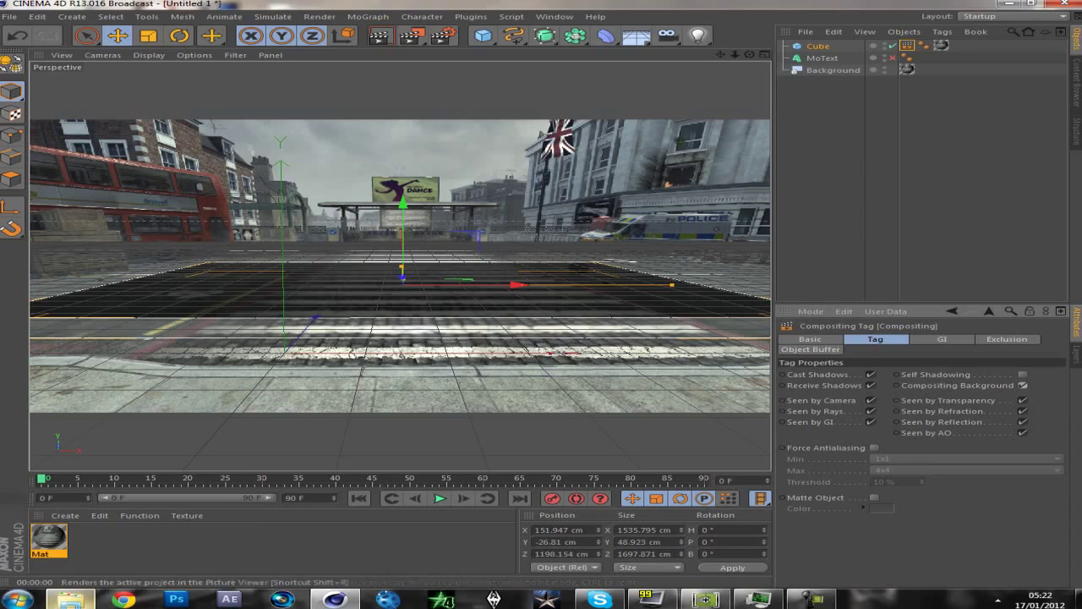
pyautogui.click(381, 35)
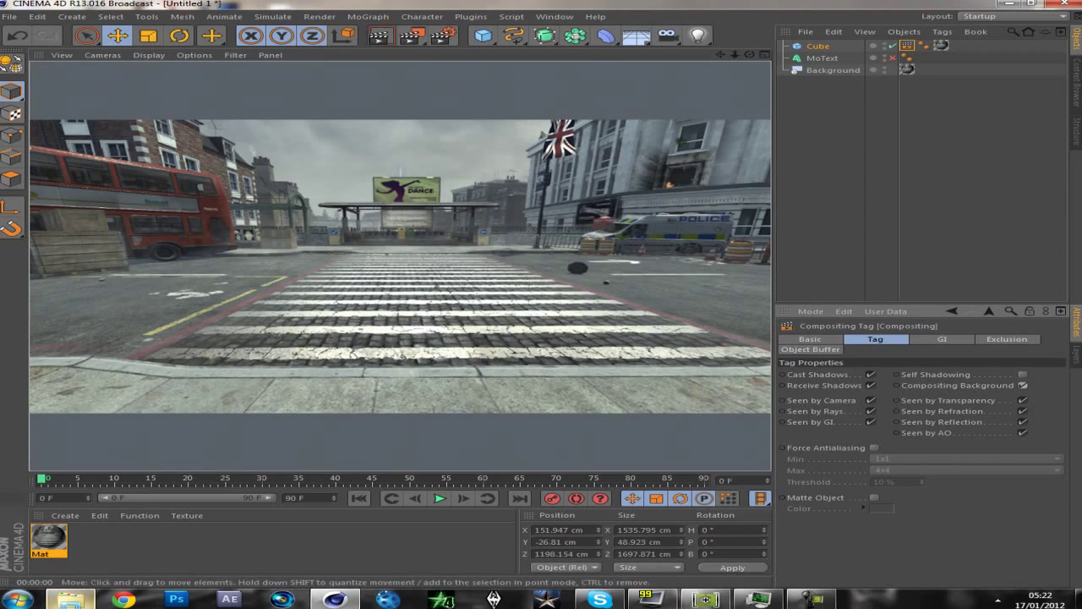
# Break the cube into 133 random pieces with the Thrausi plugin
pyautogui.click(822, 59)
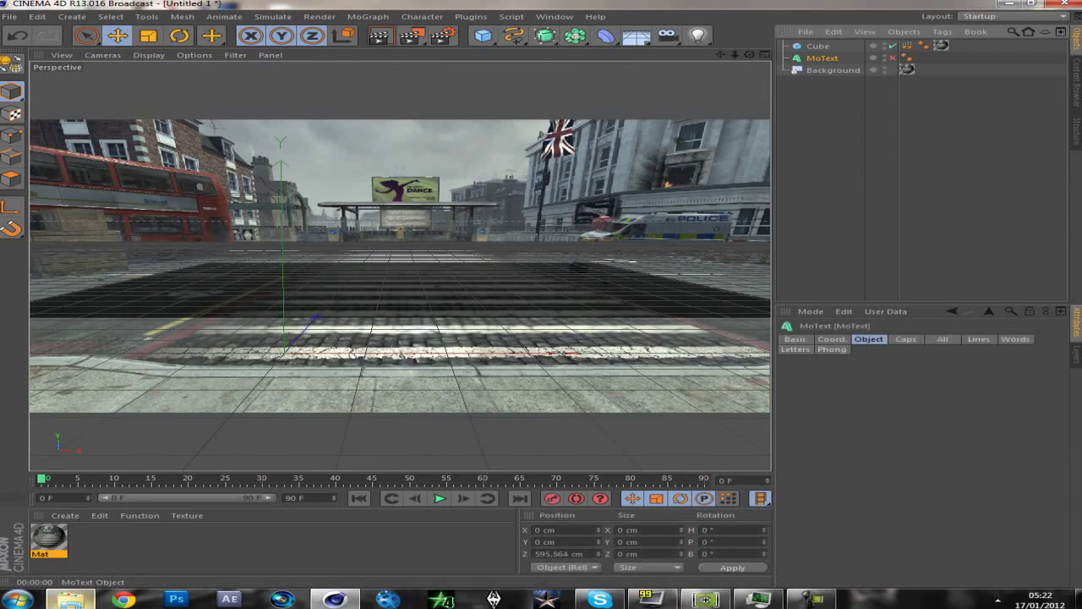
pyautogui.click(818, 47)
pyautogui.click(471, 17)
pyautogui.moveTo(509, 63)
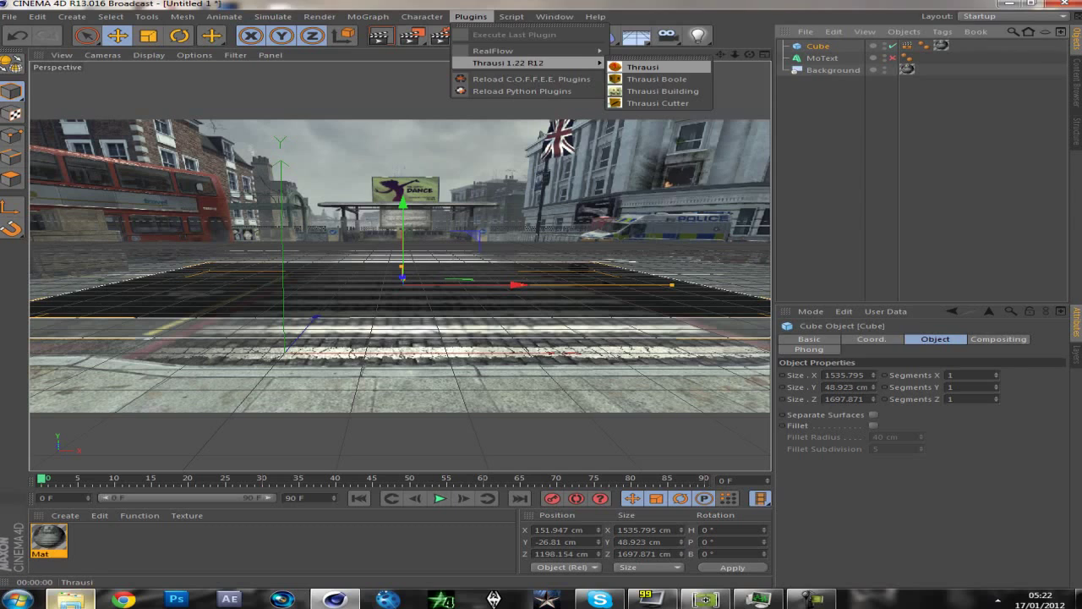
pyautogui.click(643, 67)
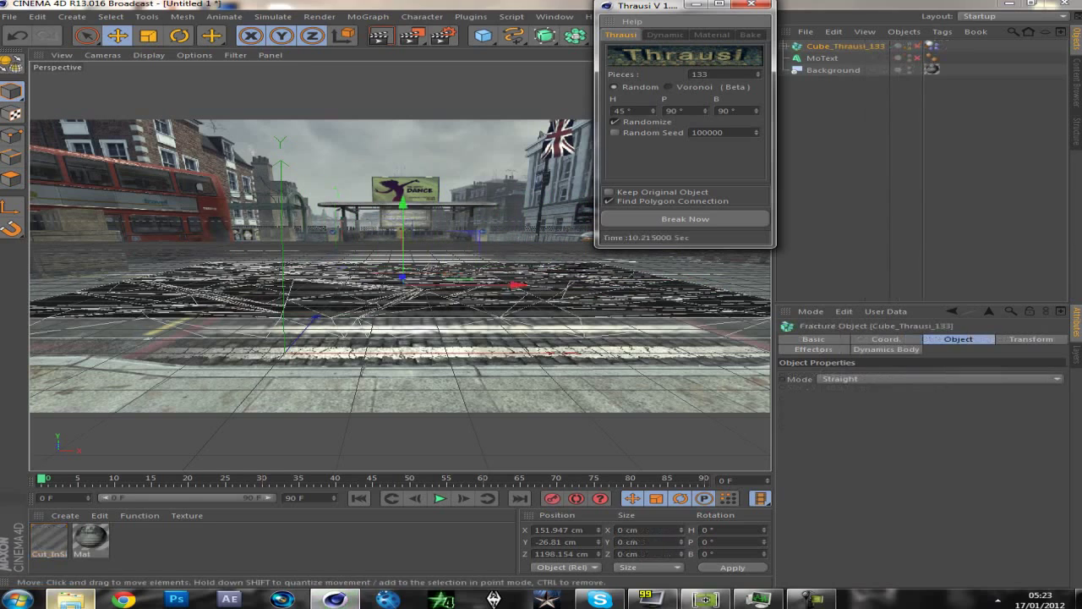
pyautogui.click(751, 4)
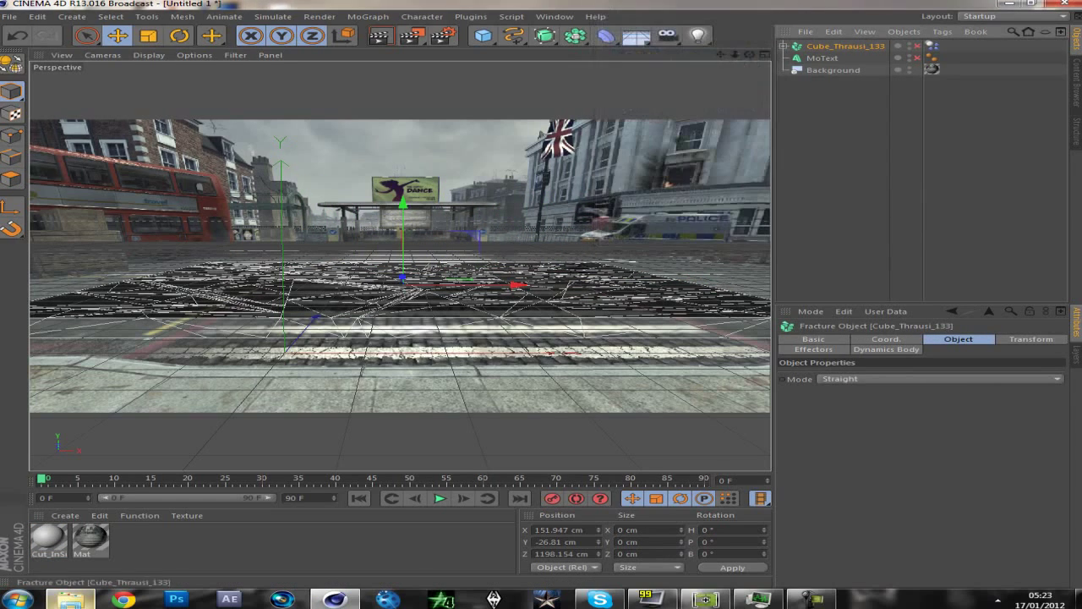
# Enable the fractured cube, play its dynamics simulation and return to frame 0
pyautogui.click(918, 46)
pyautogui.click(439, 499)
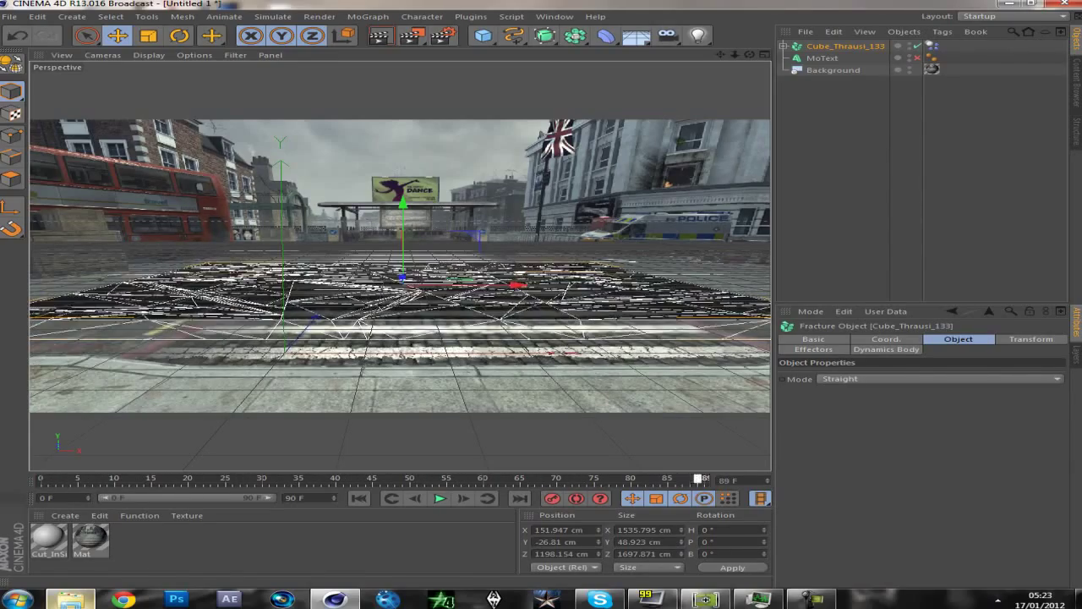
pyautogui.click(440, 499)
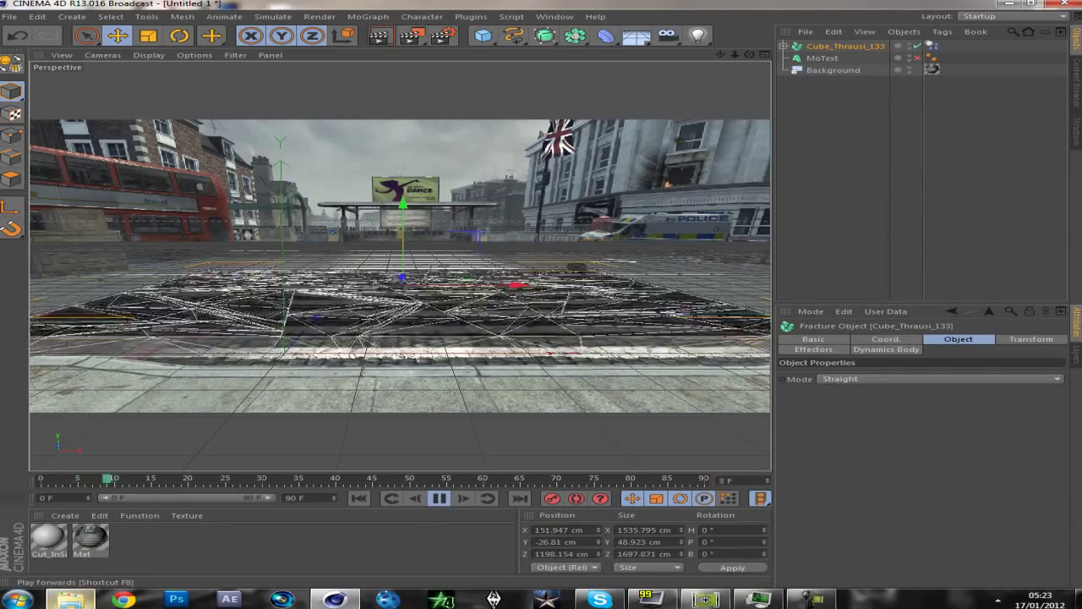
pyautogui.click(440, 499)
pyautogui.moveTo(203, 479); pyautogui.dragTo(40, 479)
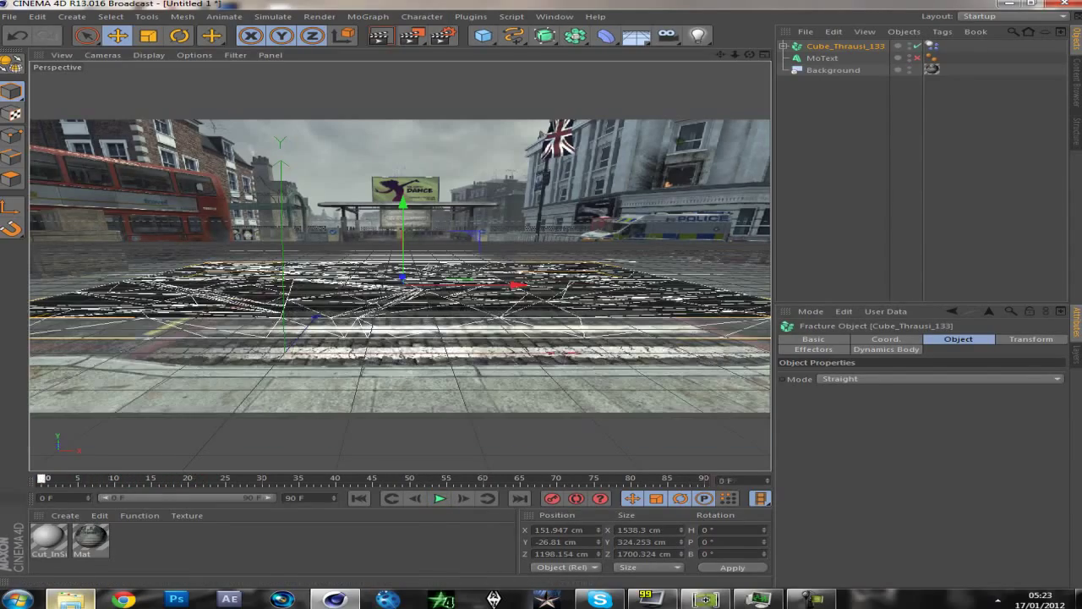
# Set the trigger of the fractured cube's Dynamics Body tag to On Collision and scrub through the animation to test it
pyautogui.click(932, 46)
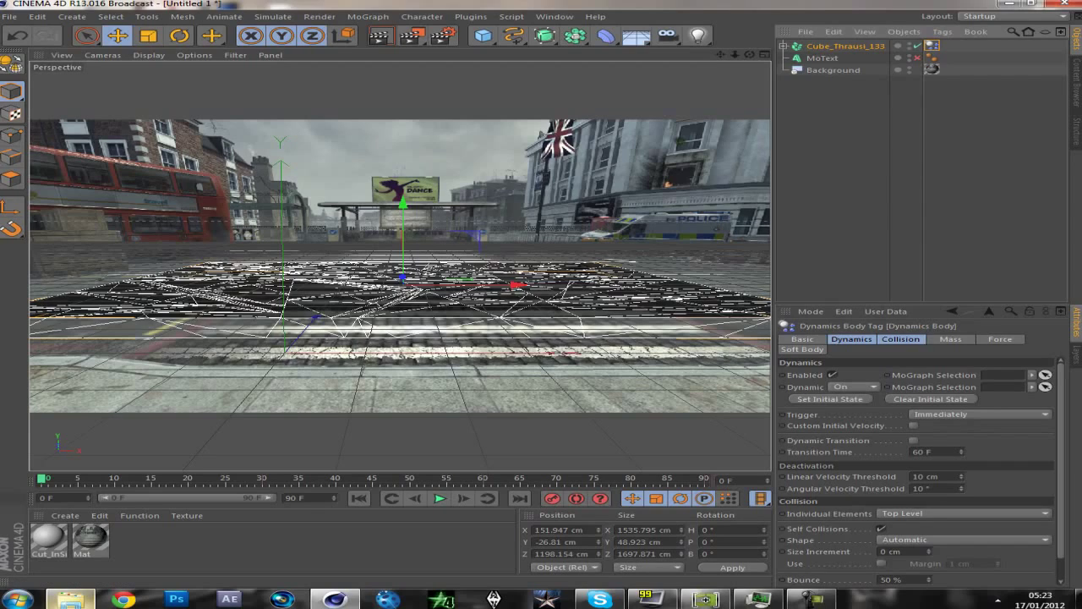
pyautogui.click(852, 339)
pyautogui.click(902, 339)
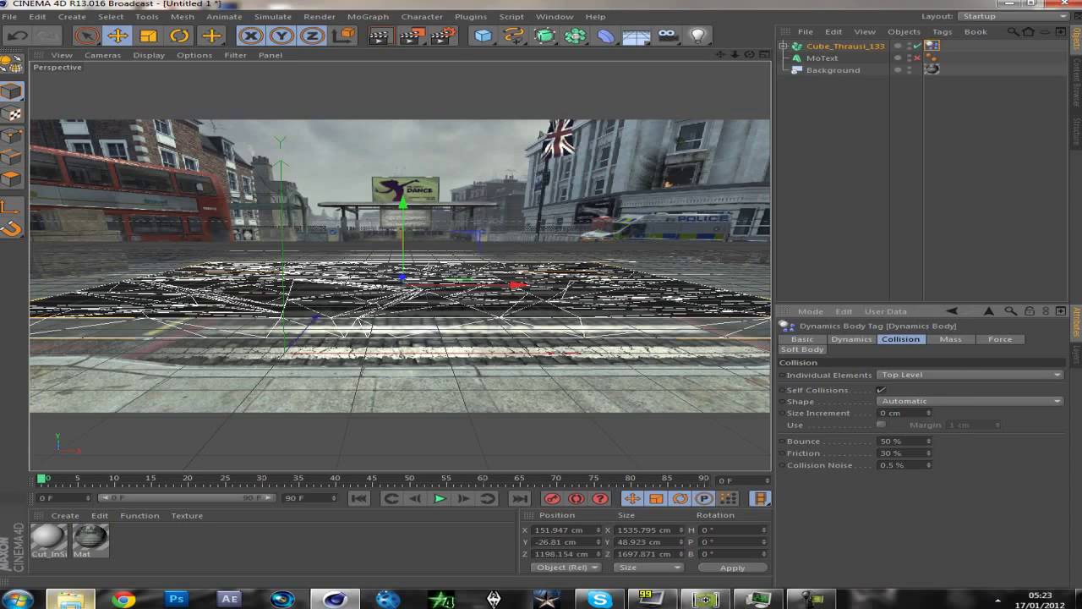
pyautogui.click(852, 339)
pyautogui.click(812, 414)
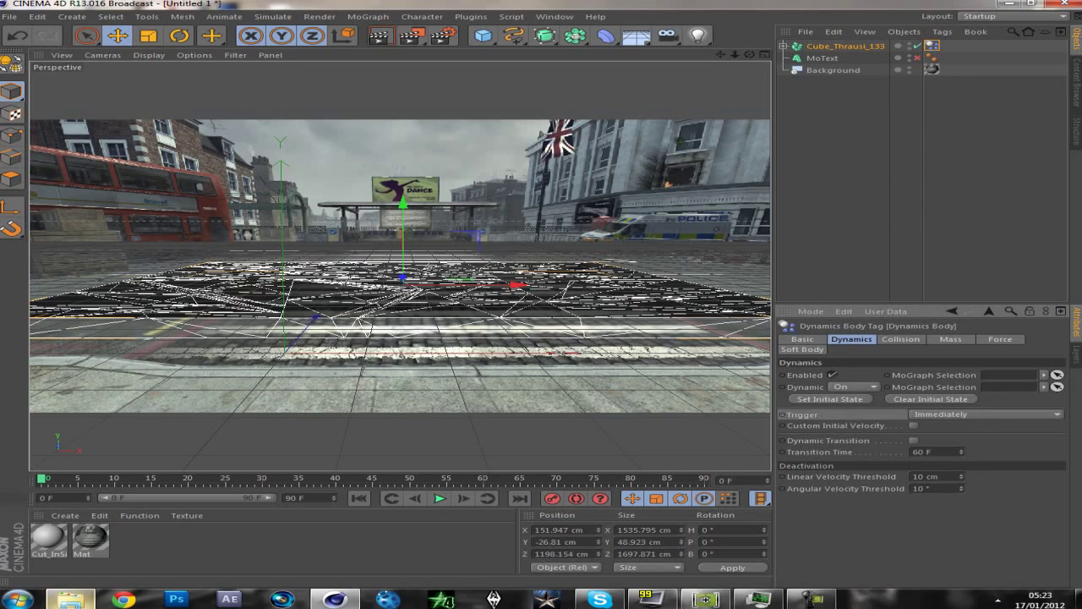
pyautogui.click(986, 414)
pyautogui.click(947, 450)
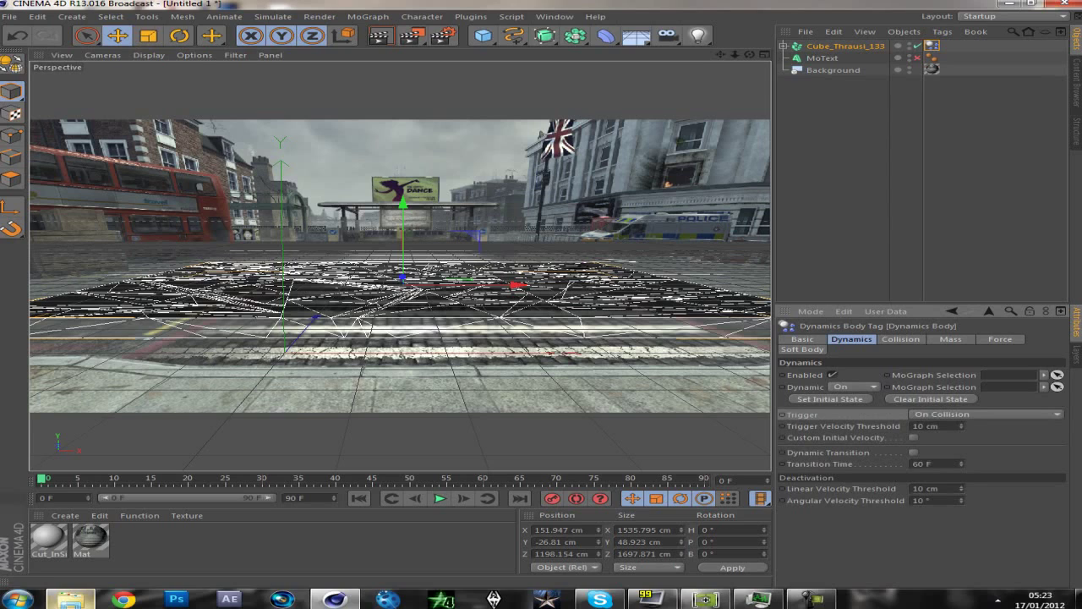
pyautogui.moveTo(42, 478); pyautogui.dragTo(244, 479)
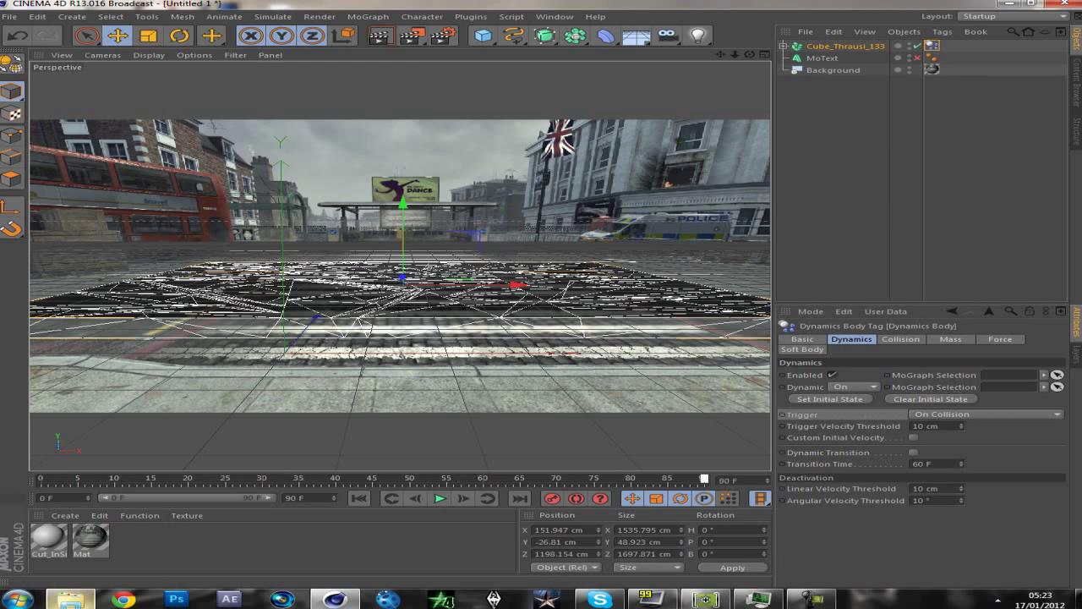
# Enable the MoText object and raise it above the street to about 366 cm in Y
pyautogui.rightClick(803, 58)
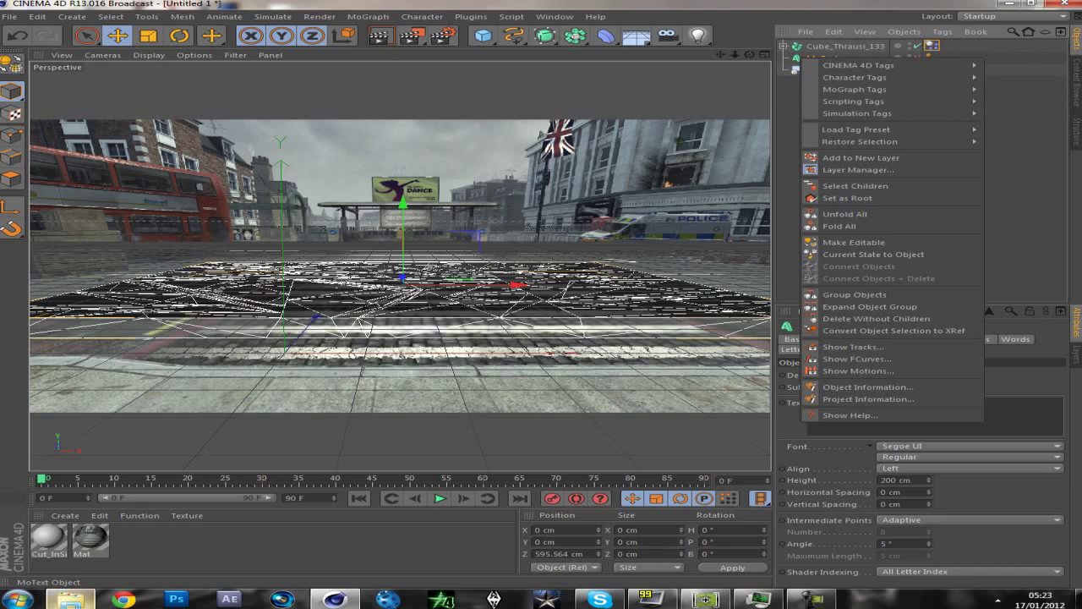
pyautogui.press('Escape')
pyautogui.click(918, 58)
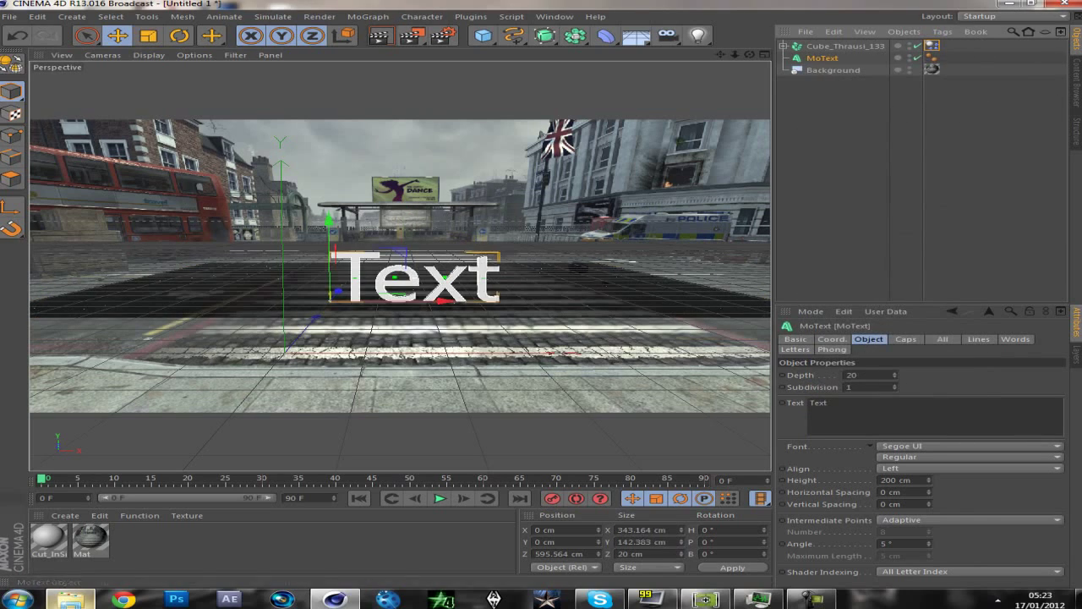
pyautogui.moveTo(329, 222); pyautogui.dragTo(327, 90)
pyautogui.rightClick(813, 50)
pyautogui.click(806, 60)
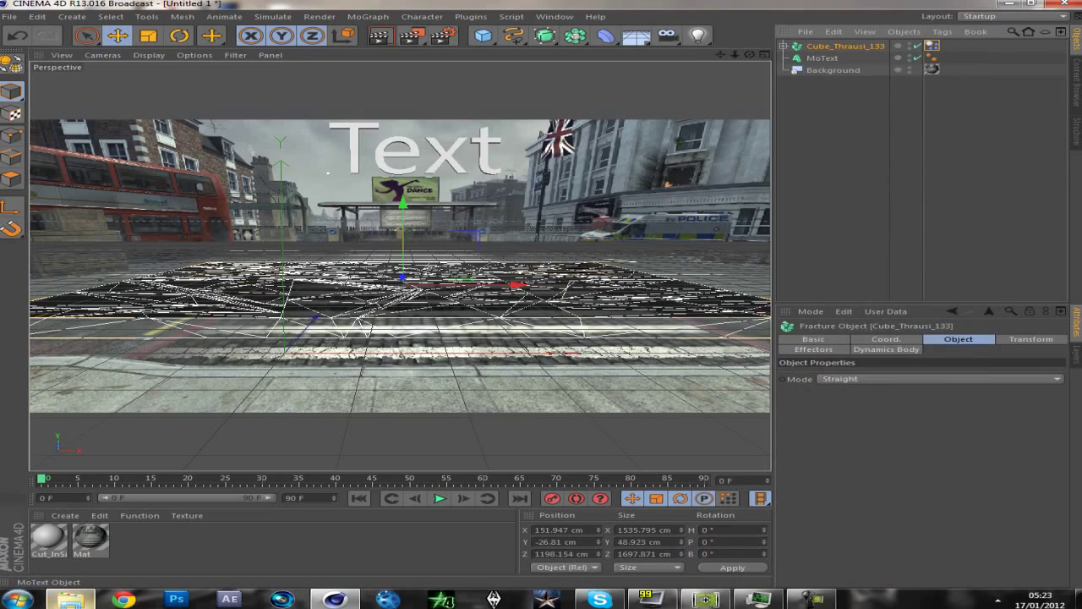
pyautogui.rightClick(806, 59)
pyautogui.moveTo(880, 116)
pyautogui.click(1031, 120)
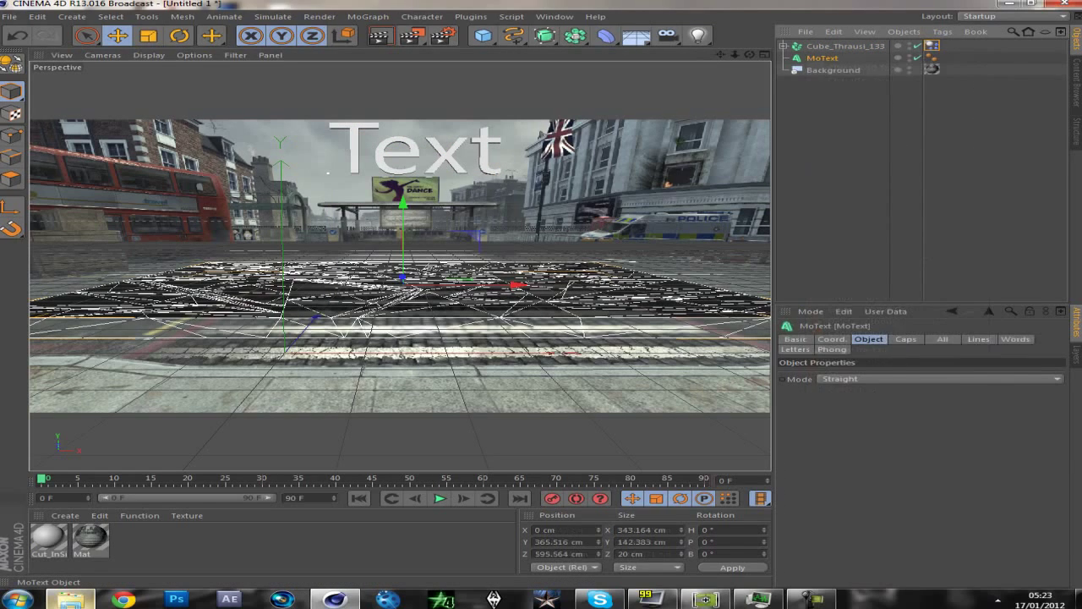
pyautogui.rightClick(865, 114)
# Add a Dynamics Body tag to the MoText, then play the simulation to frame 40 and render the view
pyautogui.click(823, 58)
pyautogui.rightClick(822, 58)
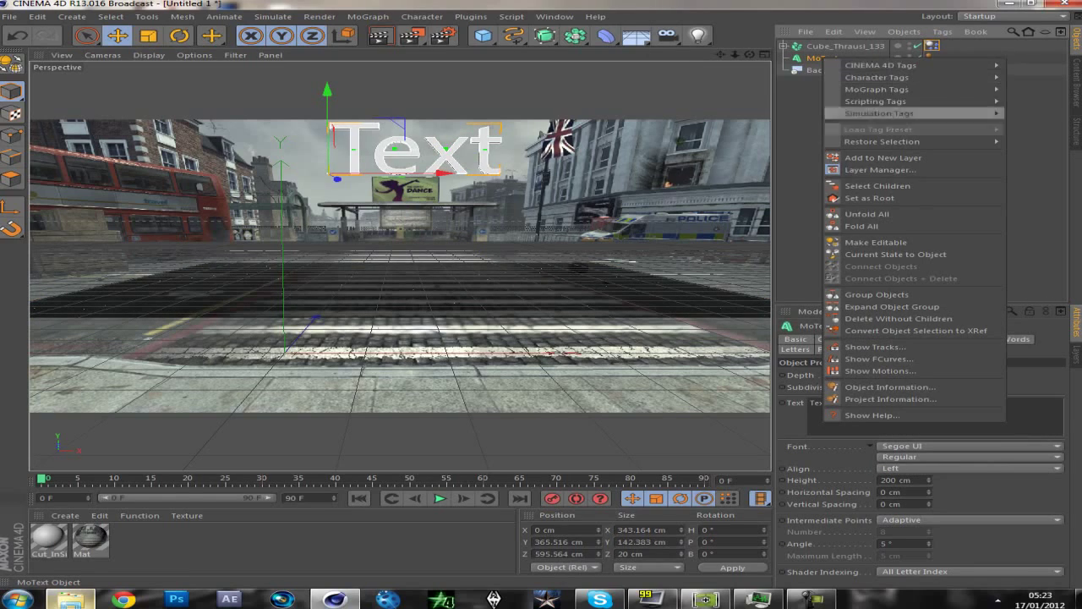
pyautogui.moveTo(880, 113)
pyautogui.click(778, 117)
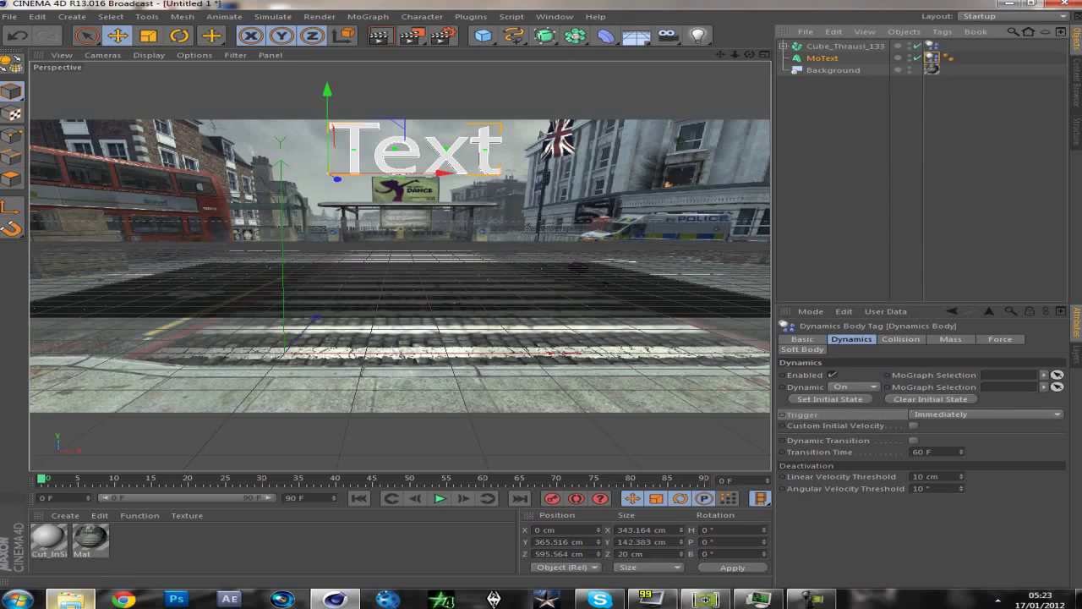
pyautogui.click(440, 498)
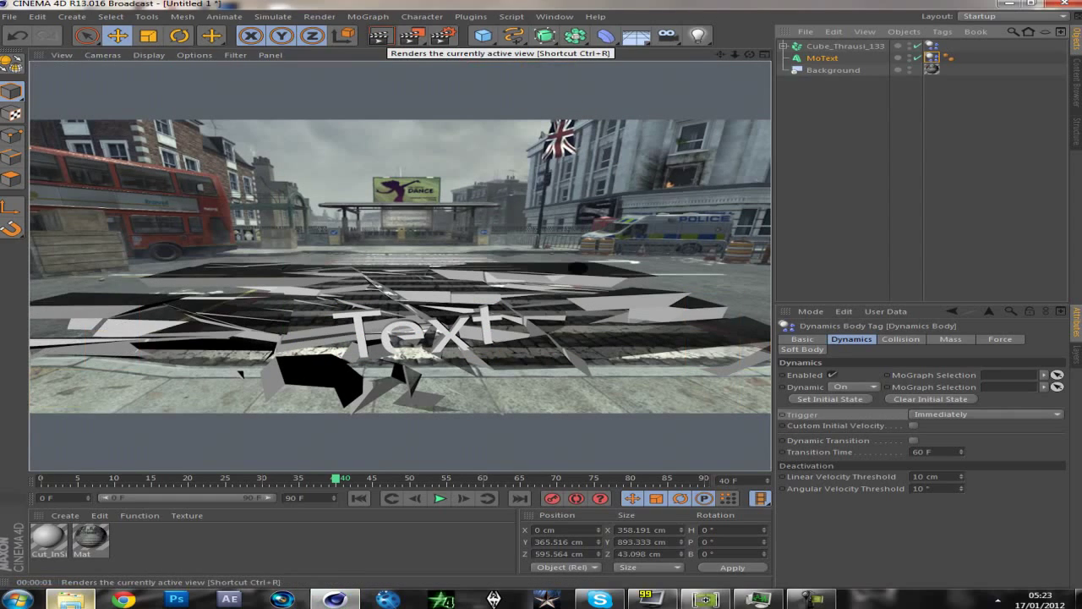
pyautogui.rightClick(833, 47)
pyautogui.moveTo(879, 58)
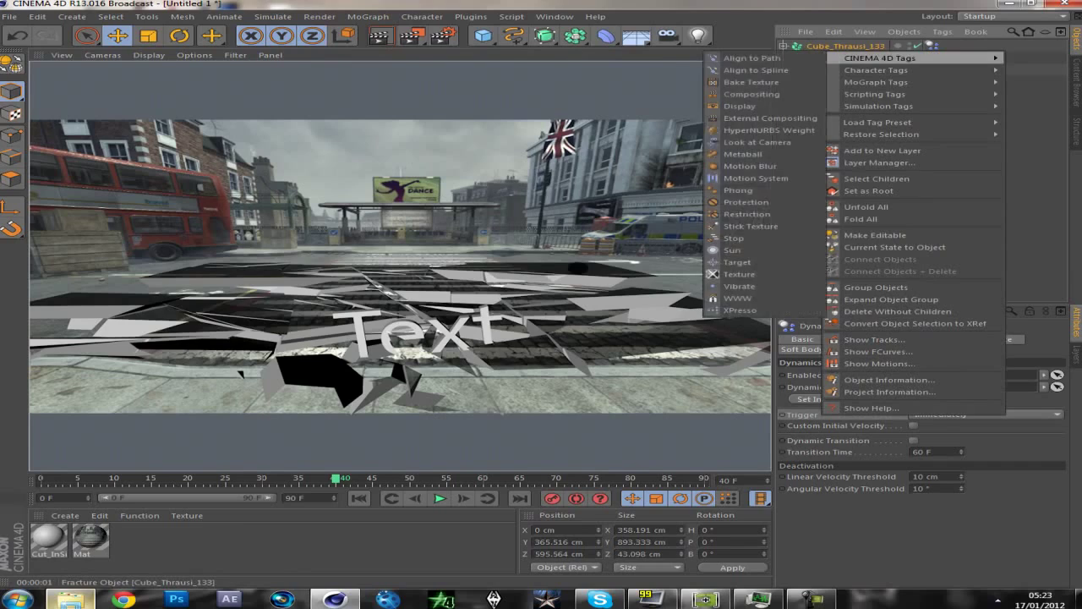
pyautogui.click(1036, 186)
pyautogui.click(897, 186)
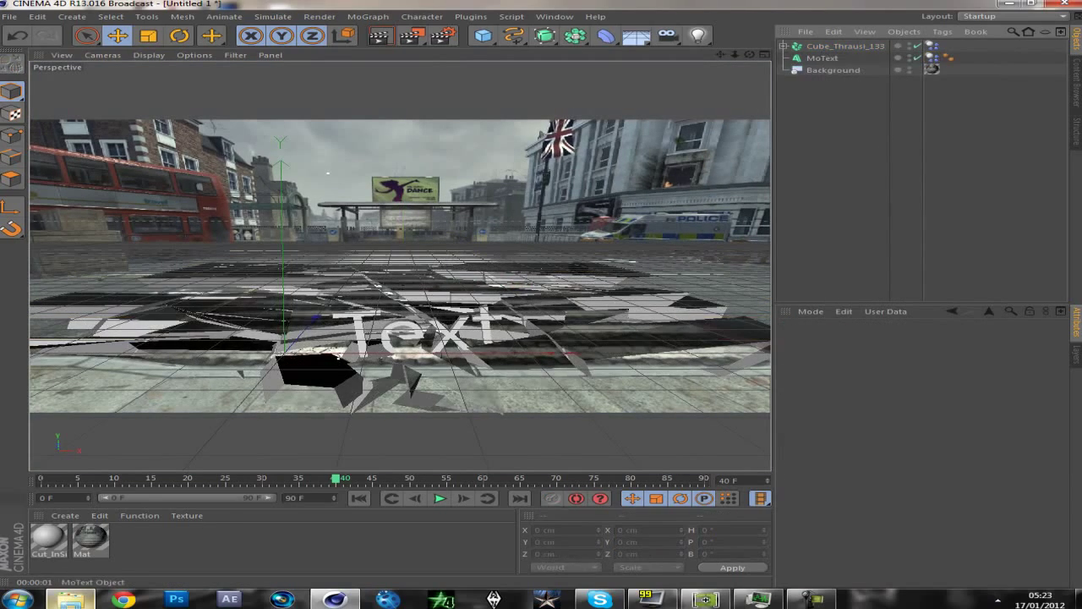
# Add a Compositing tag to the fractured cube with Self Shadowing off and Compositing Background on
pyautogui.click(822, 58)
pyautogui.rightClick(833, 46)
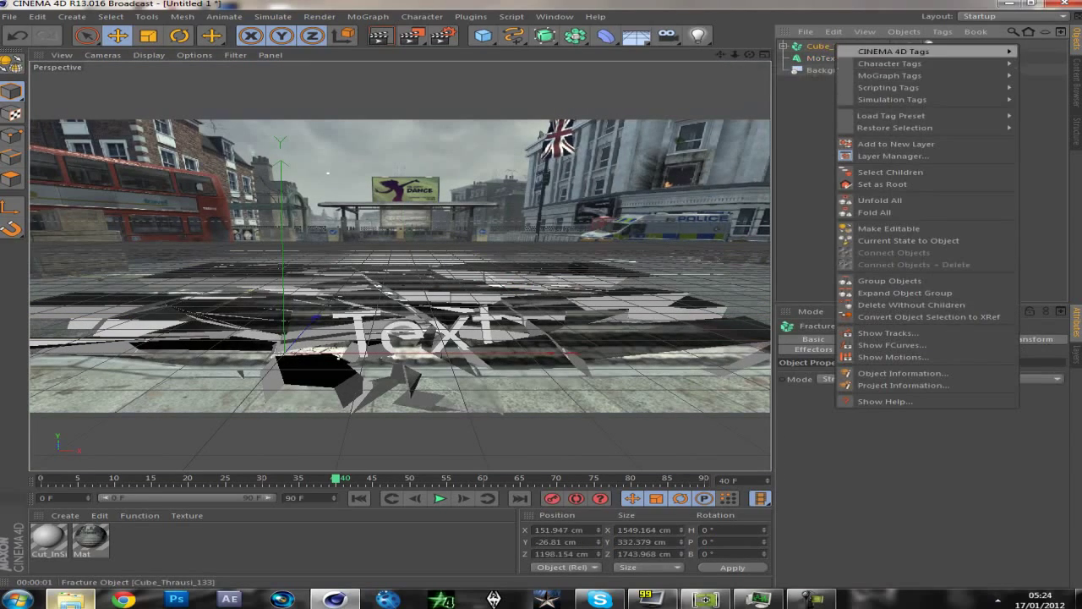
pyautogui.moveTo(879, 51)
pyautogui.click(765, 87)
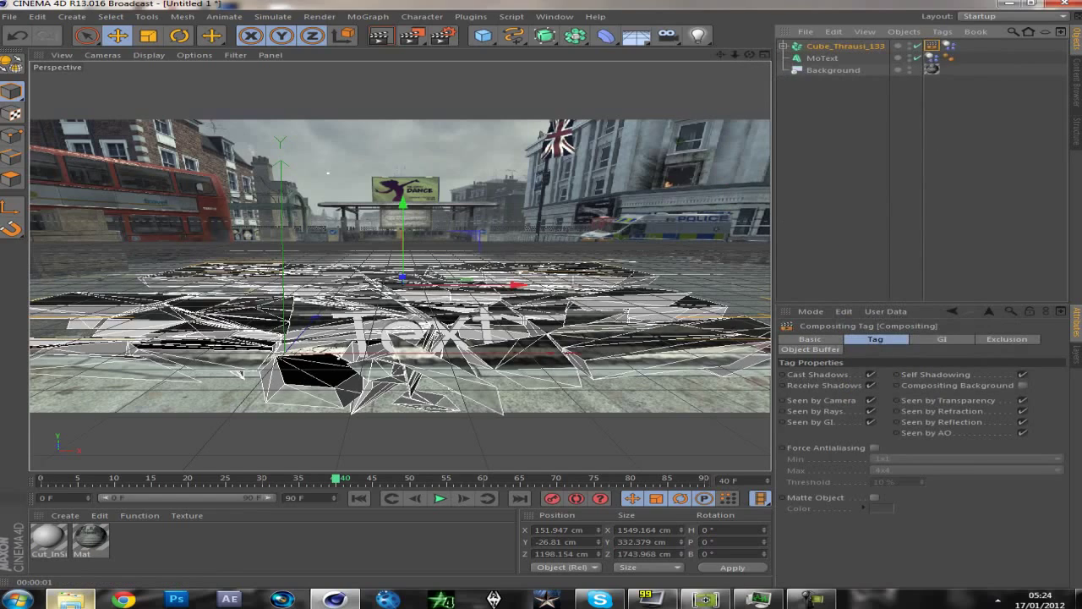
pyautogui.click(1023, 386)
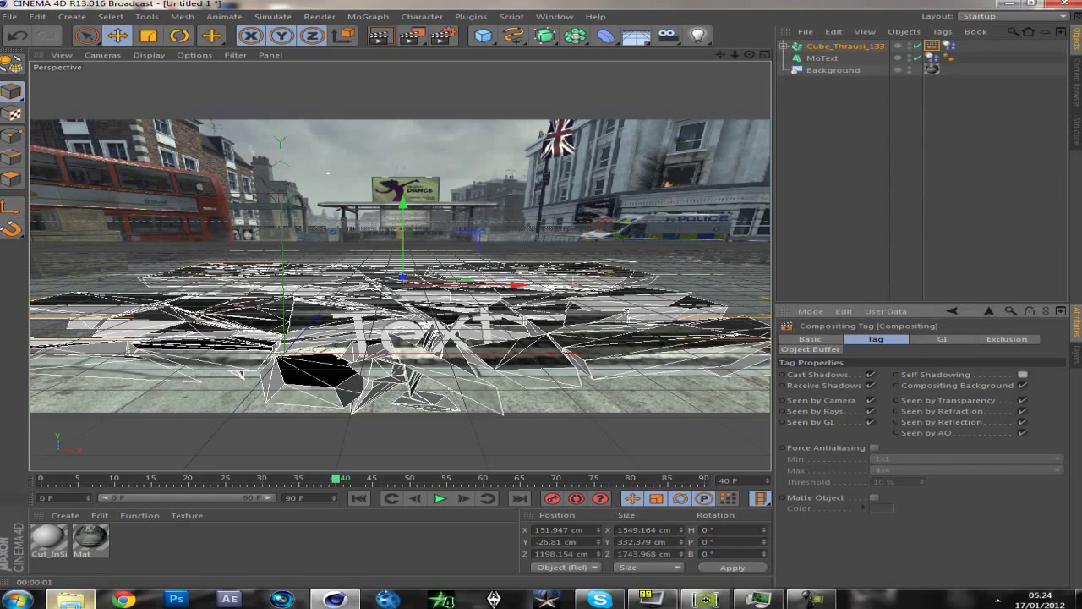
# Replay the simulation from frame 0 and render the view at frames 28 and 35 to check the impact
pyautogui.moveTo(336, 479); pyautogui.dragTo(137, 479)
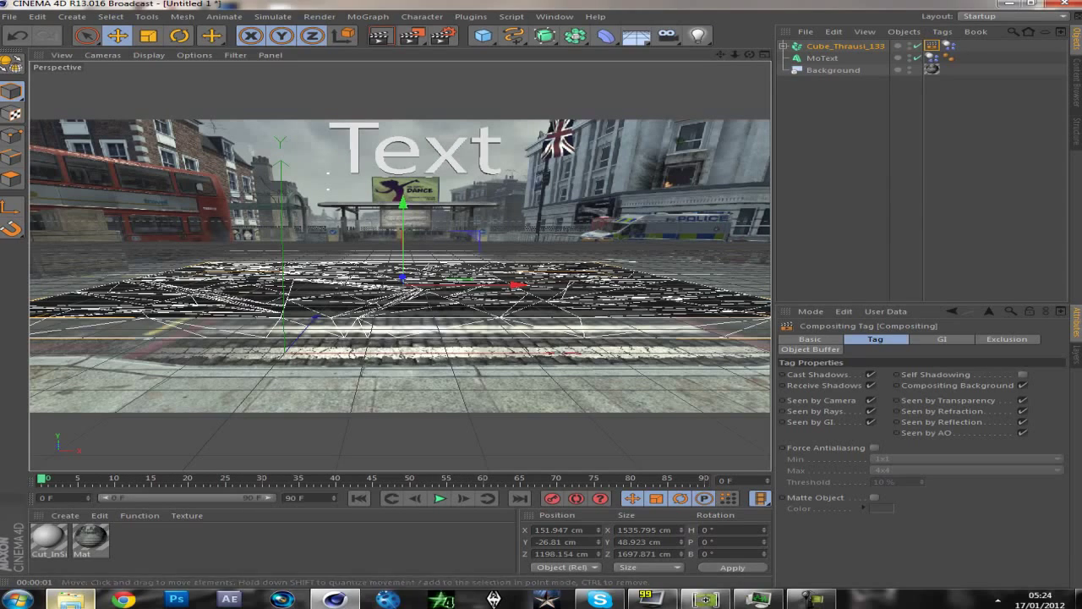
pyautogui.click(439, 498)
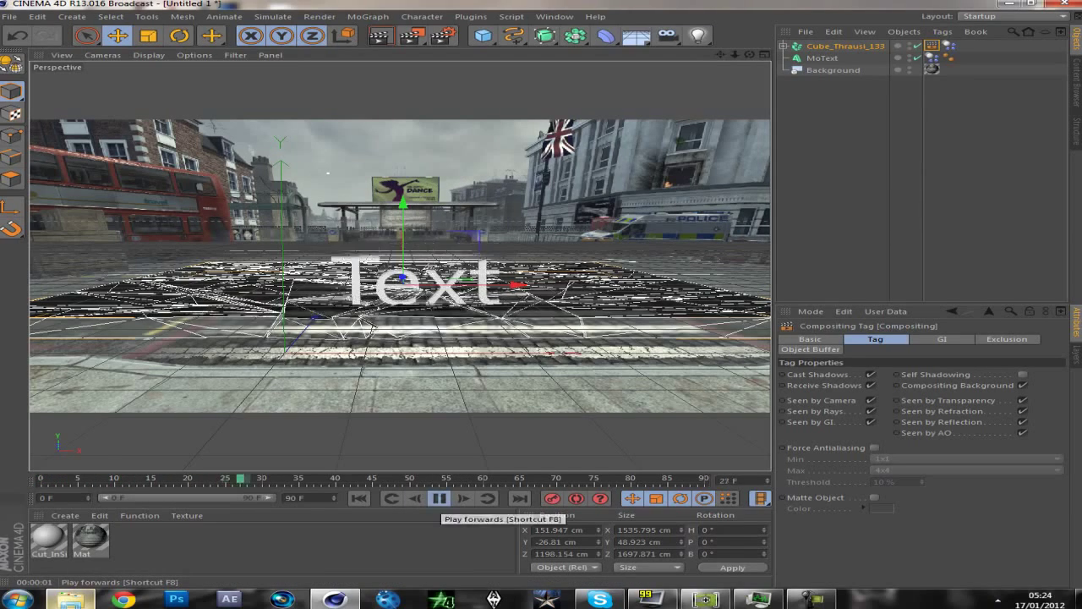
pyautogui.click(381, 36)
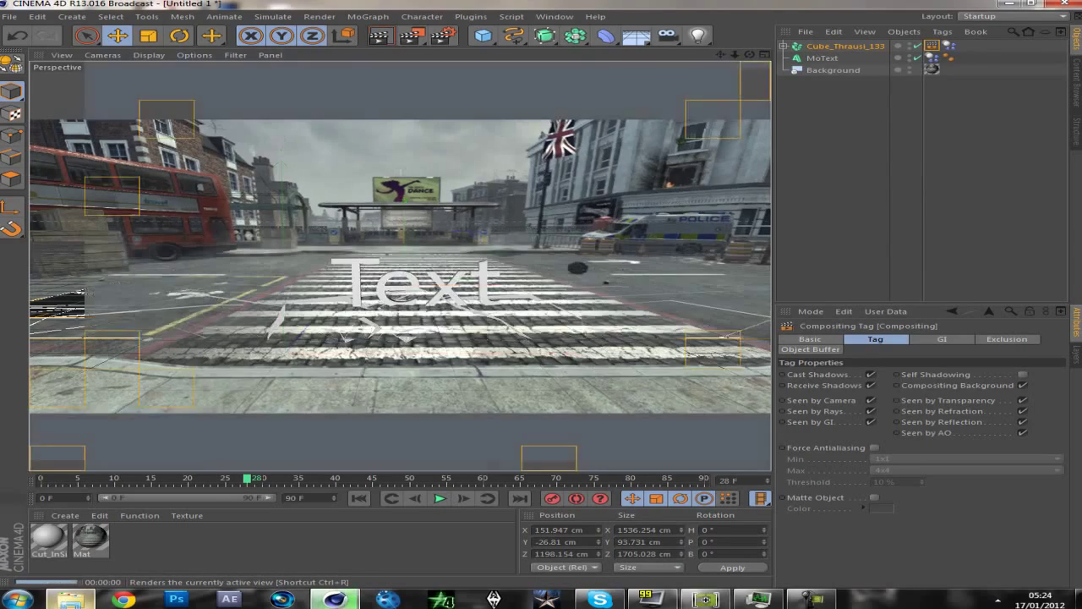
pyautogui.click(439, 498)
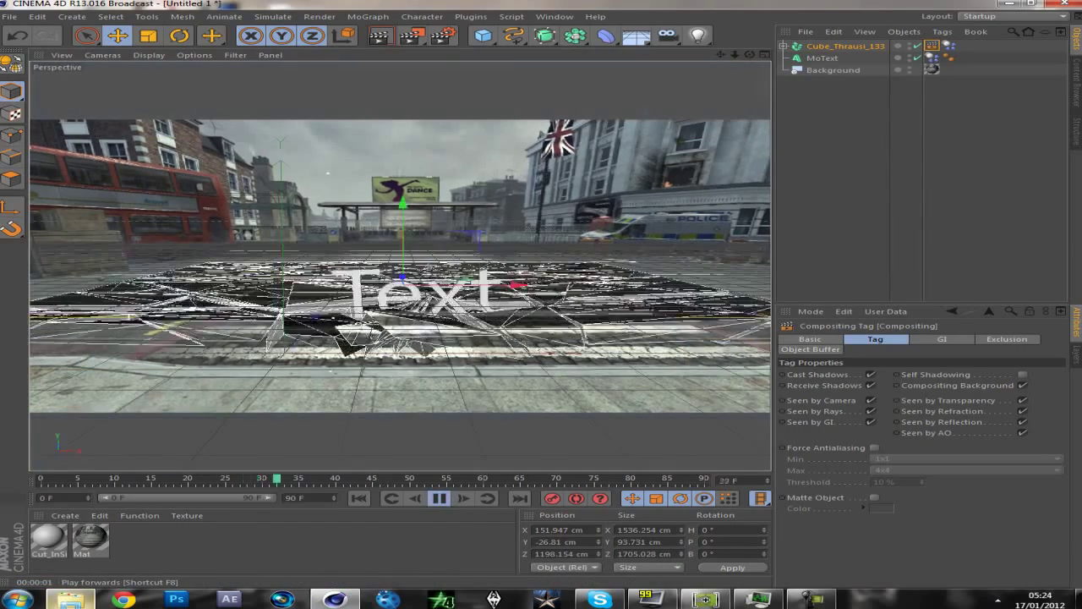
pyautogui.click(439, 498)
pyautogui.click(380, 35)
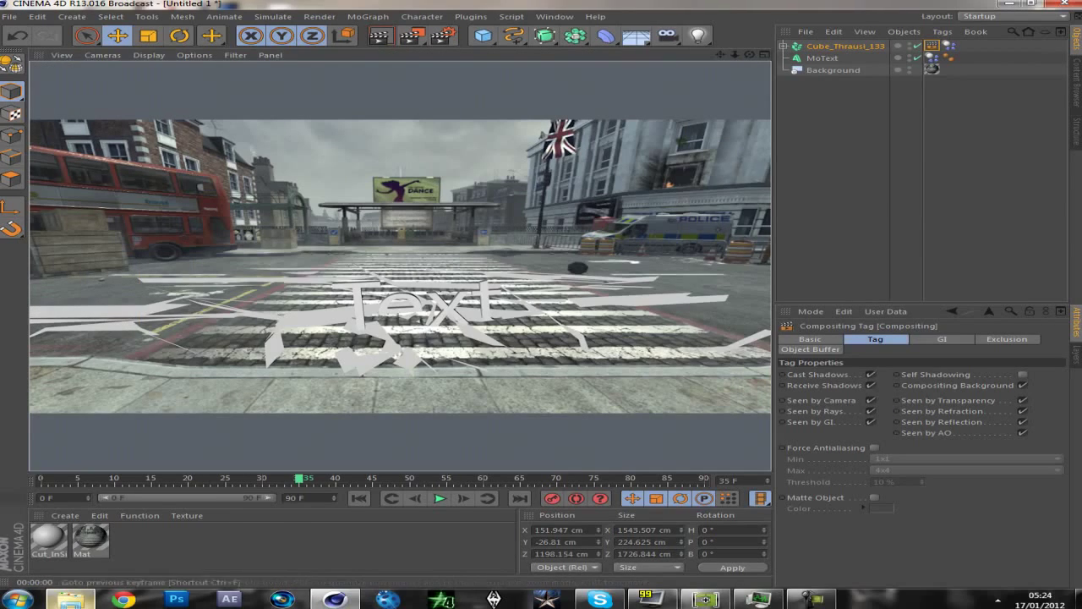
# Return the simulation to frame 0 and expand the fractured cube's hierarchy to list its pieces
pyautogui.click(359, 498)
pyautogui.click(439, 498)
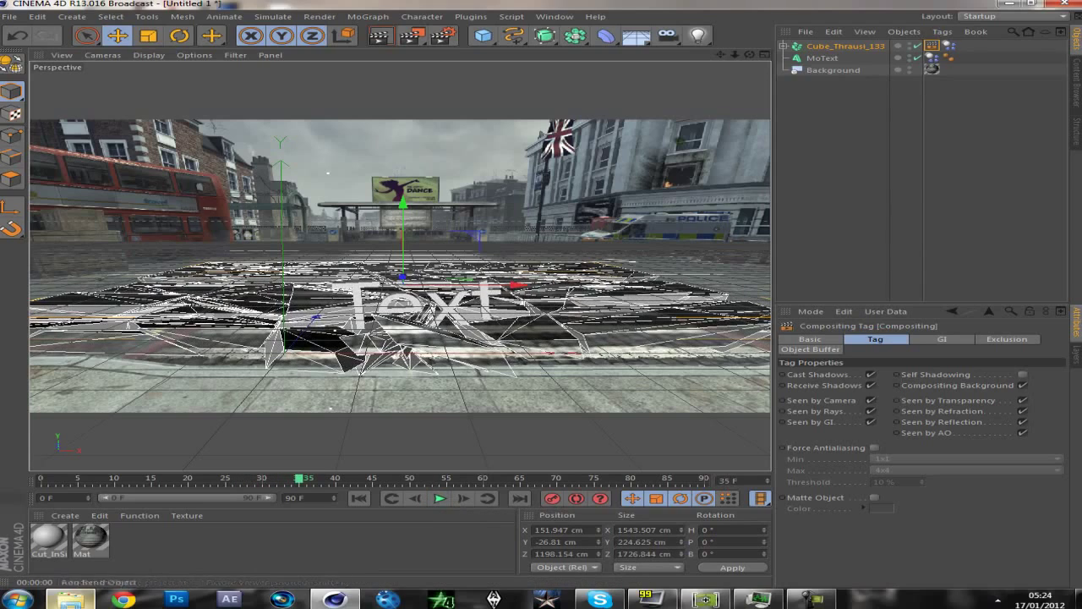
pyautogui.click(931, 70)
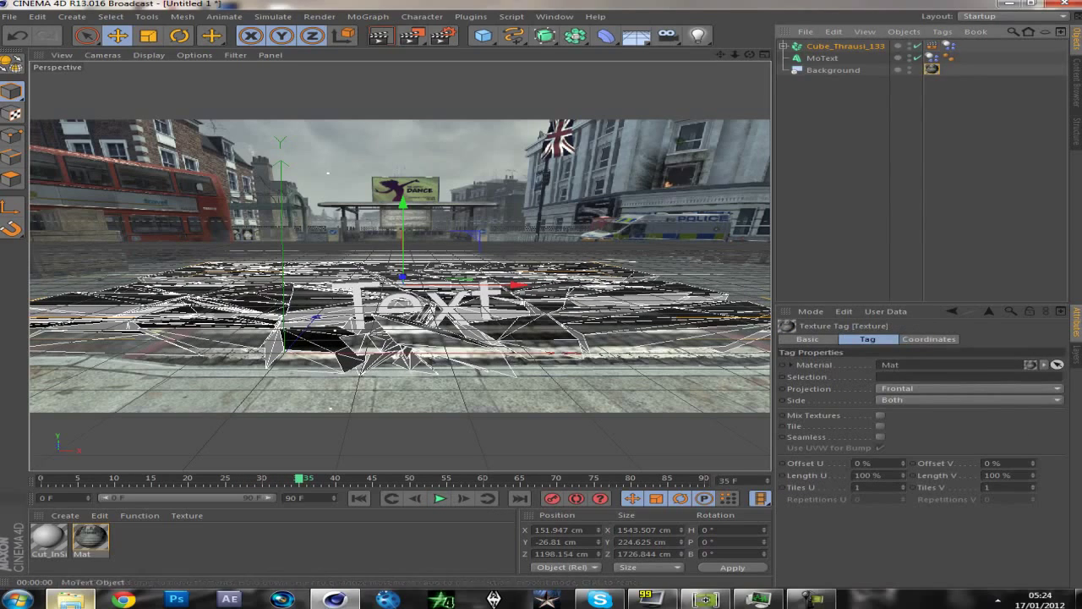
pyautogui.moveTo(300, 478); pyautogui.dragTo(41, 479)
pyautogui.click(784, 46)
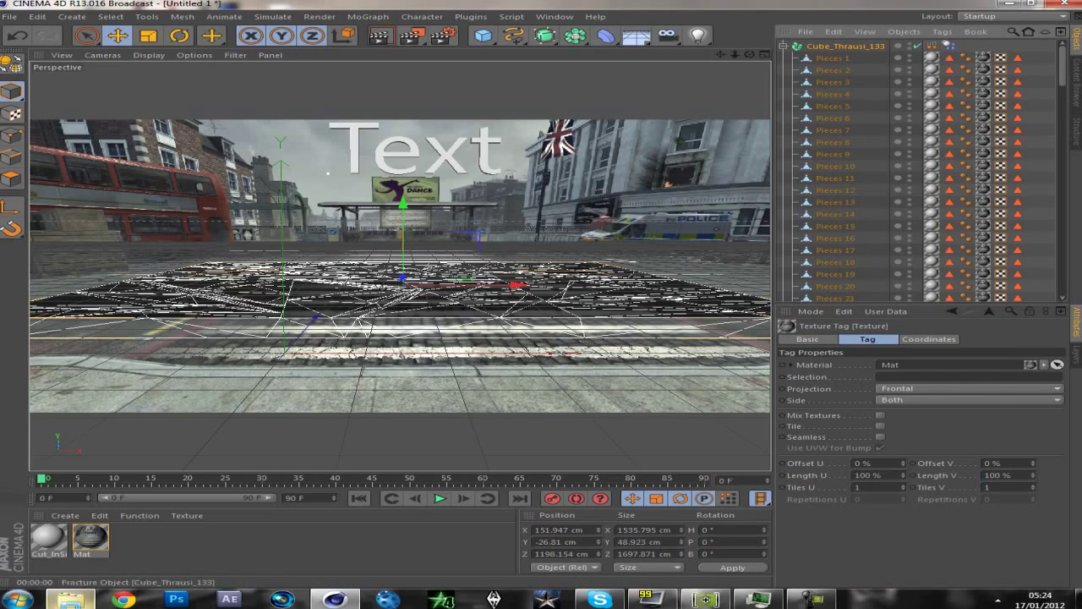
pyautogui.click(791, 76)
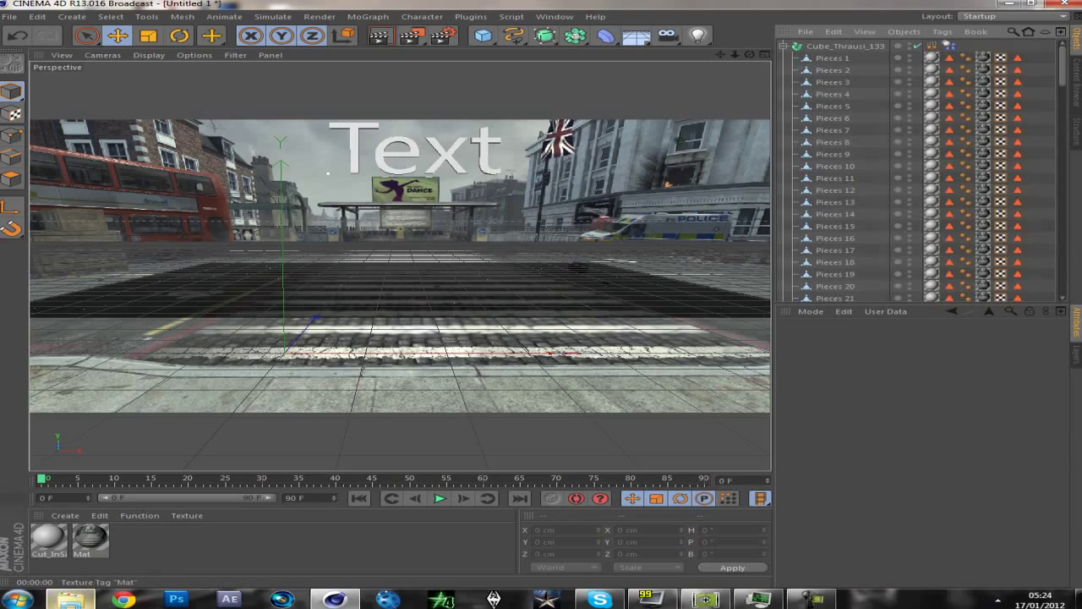
# Select the outside Mat texture tags on all 133 pieces and generate UVW coordinates for them
pyautogui.click(984, 59)
pyautogui.moveTo(1063, 66); pyautogui.dragTo(1064, 284)
pyautogui.keyDown('shift'); pyautogui.click(983, 272); pyautogui.keyUp('shift')
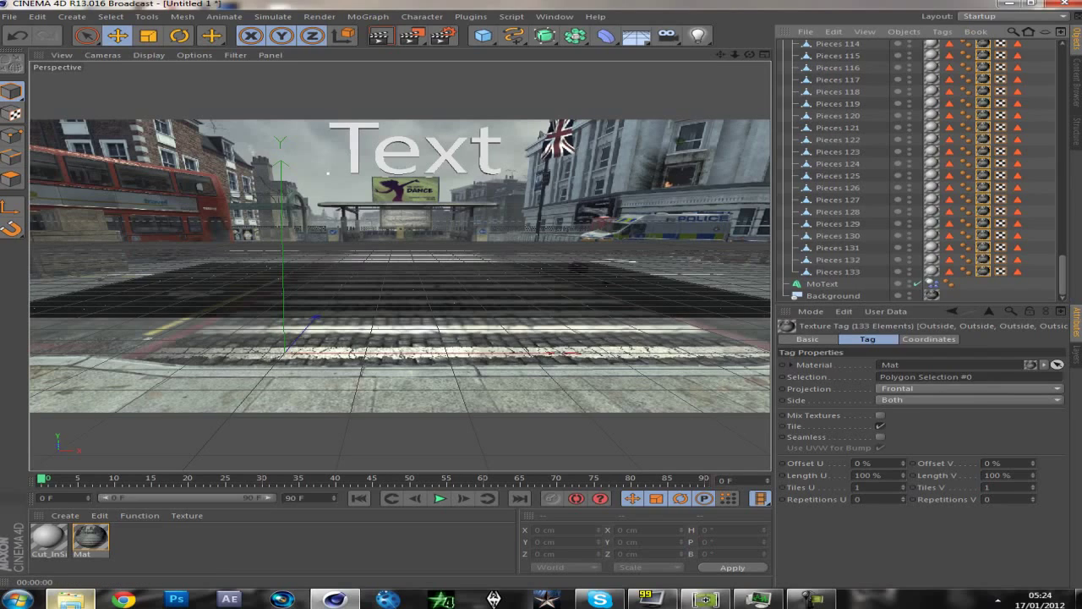
pyautogui.rightClick(982, 222)
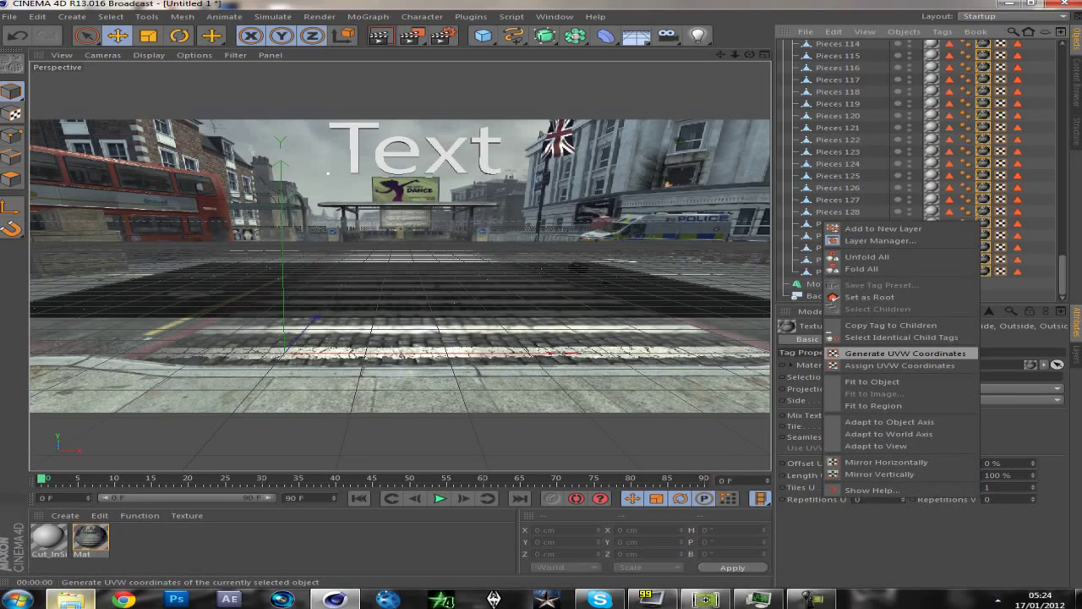
pyautogui.click(897, 353)
# Play the simulation to frame 31 and render the view to check the texture on the pieces
pyautogui.click(439, 498)
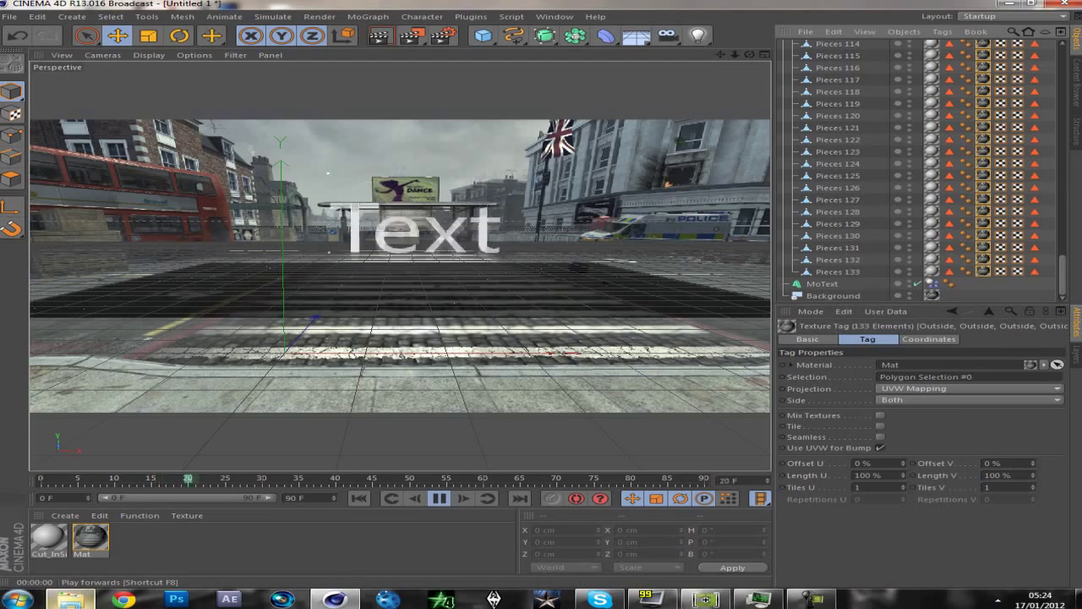
pyautogui.click(438, 498)
pyautogui.click(380, 35)
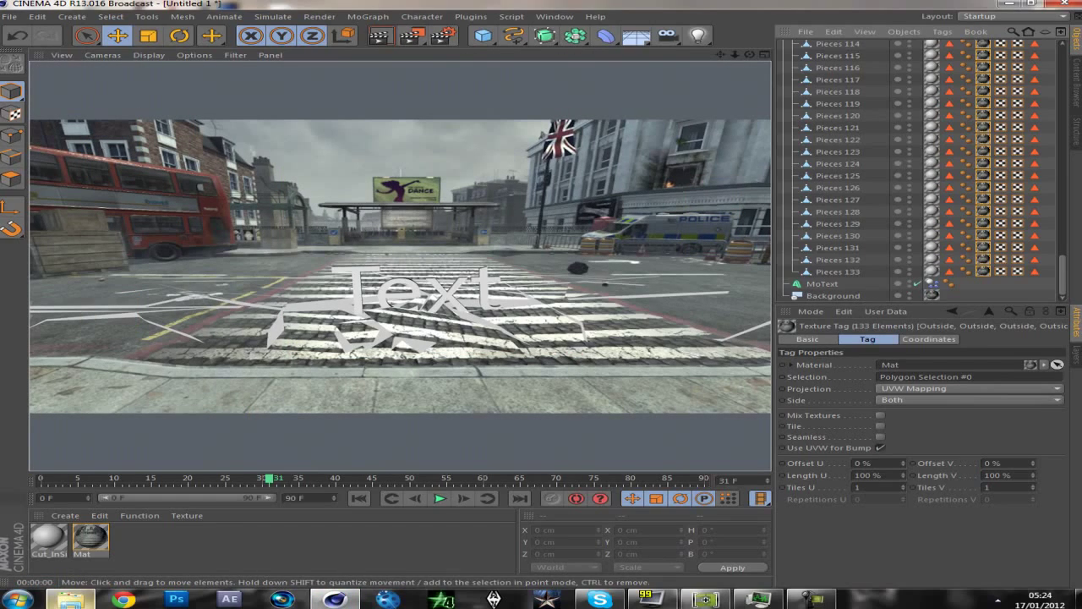
pyautogui.click(254, 546)
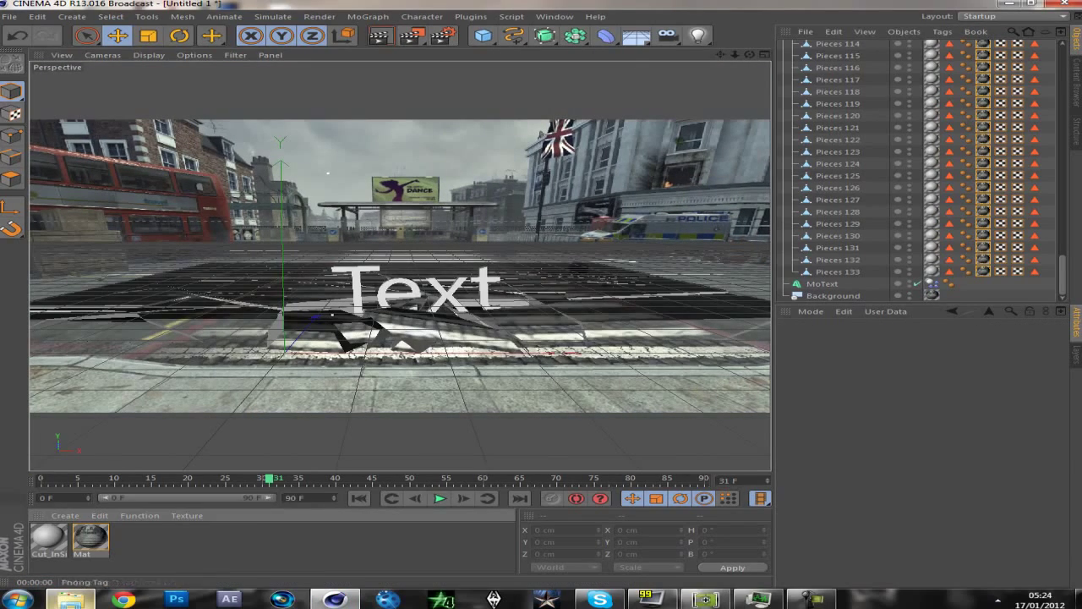
# Load Mud_Stucco_Texture_by_dirtygentlemen.jpg from the Desktop as the color texture of the Cut_InSide material
pyautogui.click(931, 56)
pyautogui.doubleClick(49, 537)
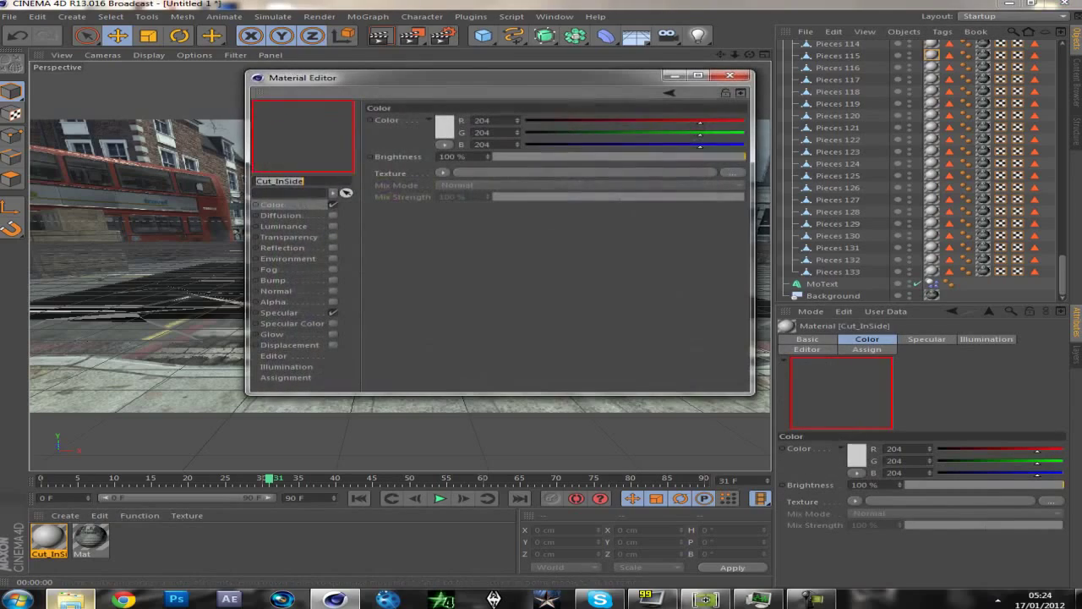
pyautogui.click(443, 172)
pyautogui.click(470, 196)
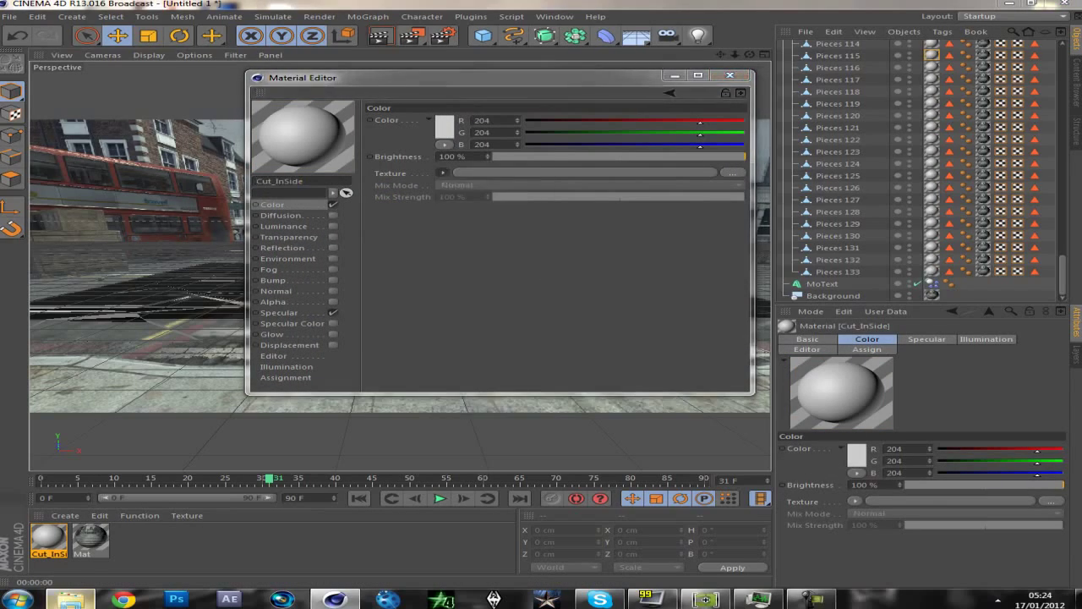
pyautogui.click(320, 169)
pyautogui.moveTo(782, 166); pyautogui.dragTo(783, 263)
pyautogui.scroll(-10, 507, 245)
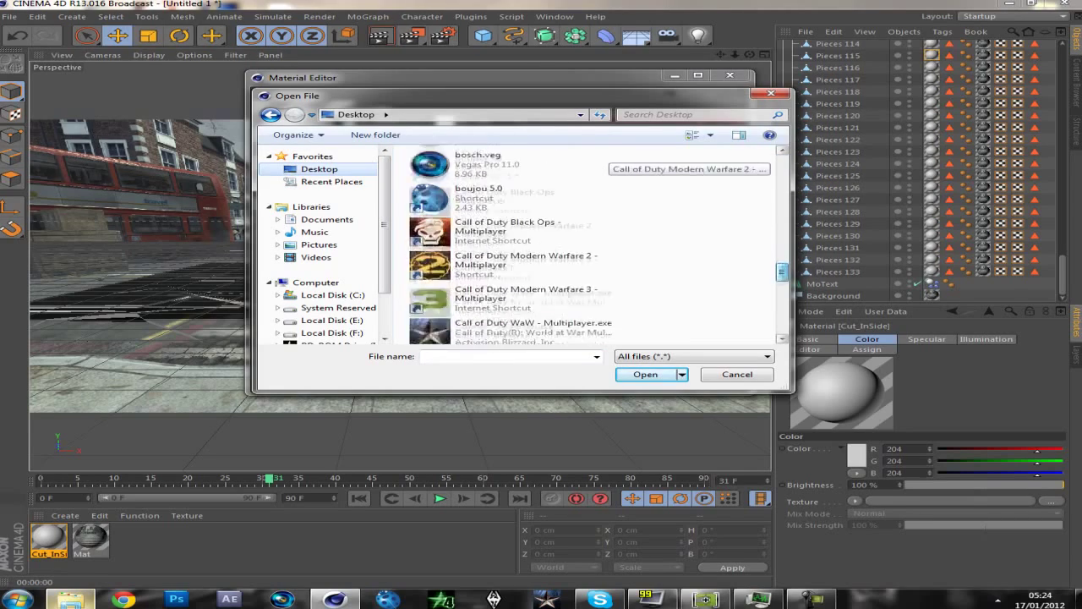
pyautogui.doubleClick(507, 283)
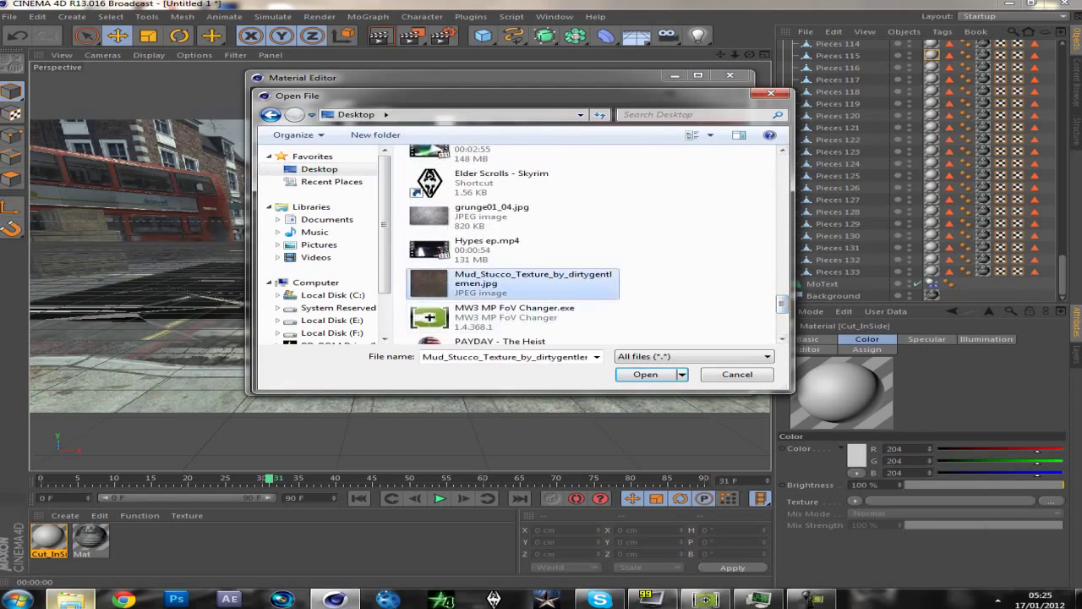
pyautogui.click(640, 338)
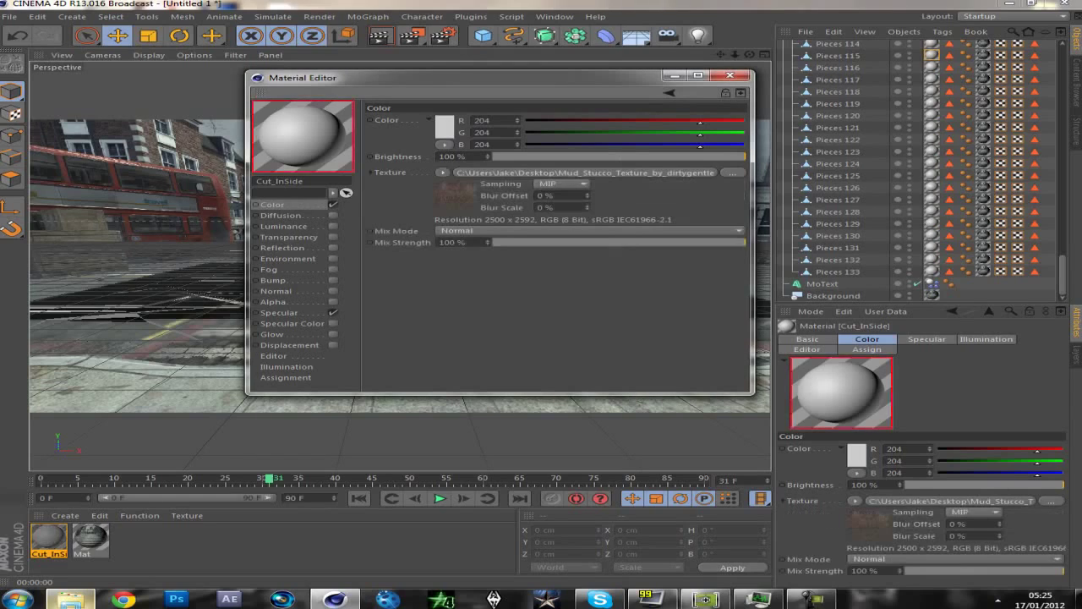
# Set the Cut_InSide color to black with a mix strength of 48% and disable its Specular channel
pyautogui.moveTo(643, 122); pyautogui.dragTo(526, 122)
pyautogui.moveTo(743, 242); pyautogui.dragTo(617, 242)
pyautogui.click(333, 313)
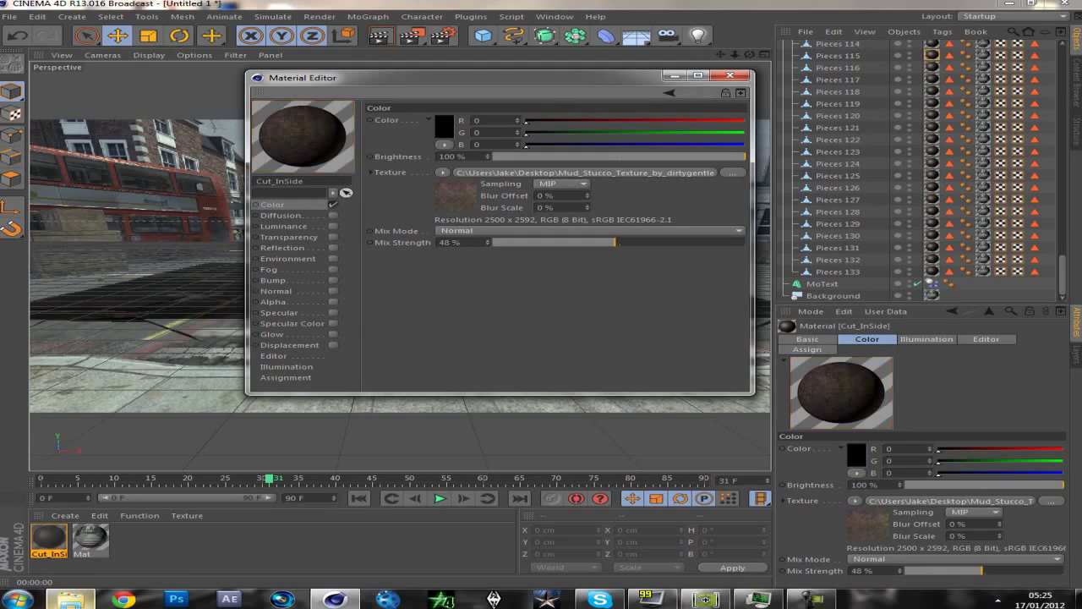
pyautogui.click(730, 75)
# Render the view at frame 31 to check the mud texture on the cracks, and return to frame 0
pyautogui.click(381, 35)
pyautogui.click(381, 38)
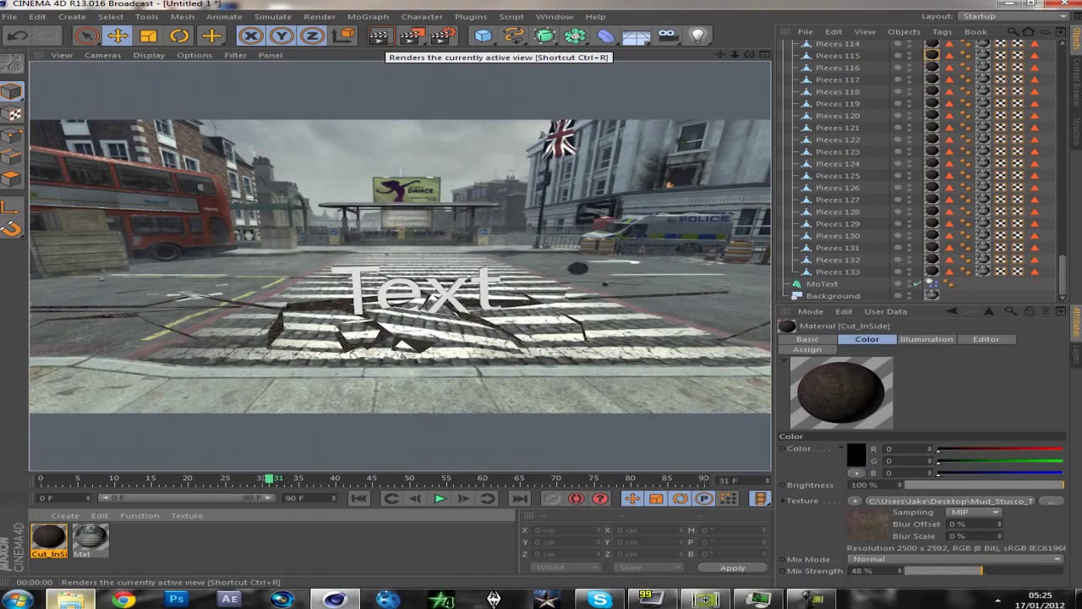
pyautogui.moveTo(270, 479); pyautogui.dragTo(40, 479)
# Add an Omni light and place it above the street at about X -229, Y 517, Z 438 cm
pyautogui.moveTo(699, 36); pyautogui.dragTo(746, 47)
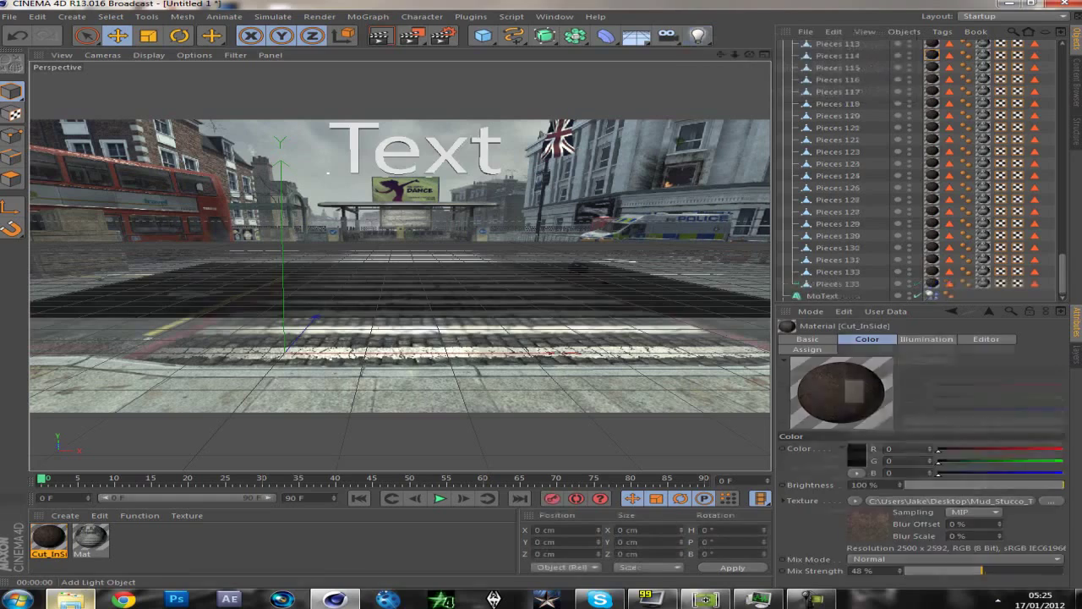
pyautogui.moveTo(283, 273); pyautogui.dragTo(282, 155)
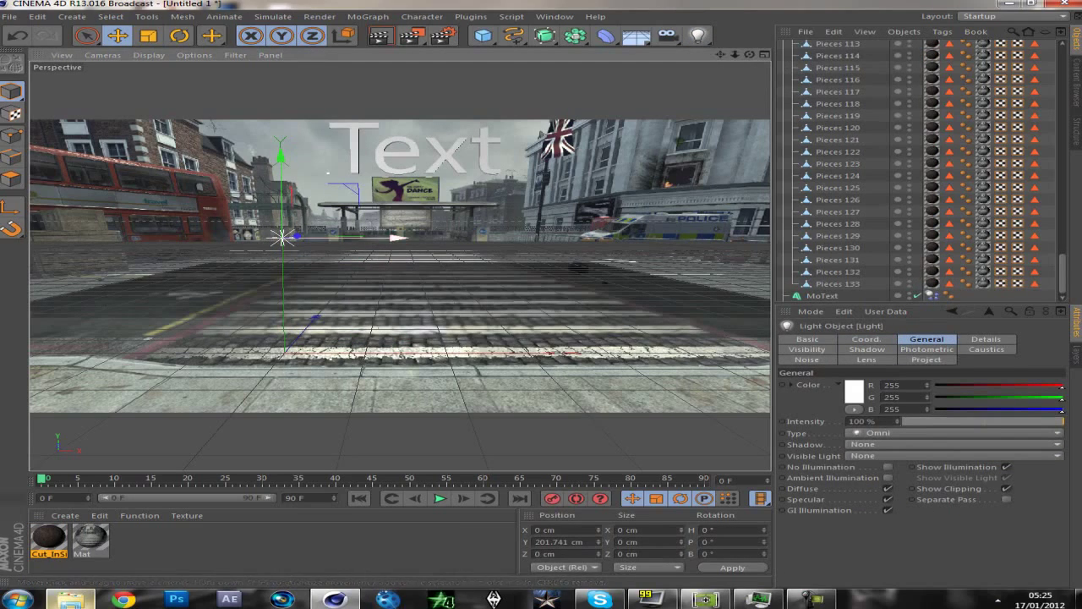
pyautogui.moveTo(296, 236); pyautogui.dragTo(331, 231)
pyautogui.moveTo(319, 149); pyautogui.dragTo(319, 84)
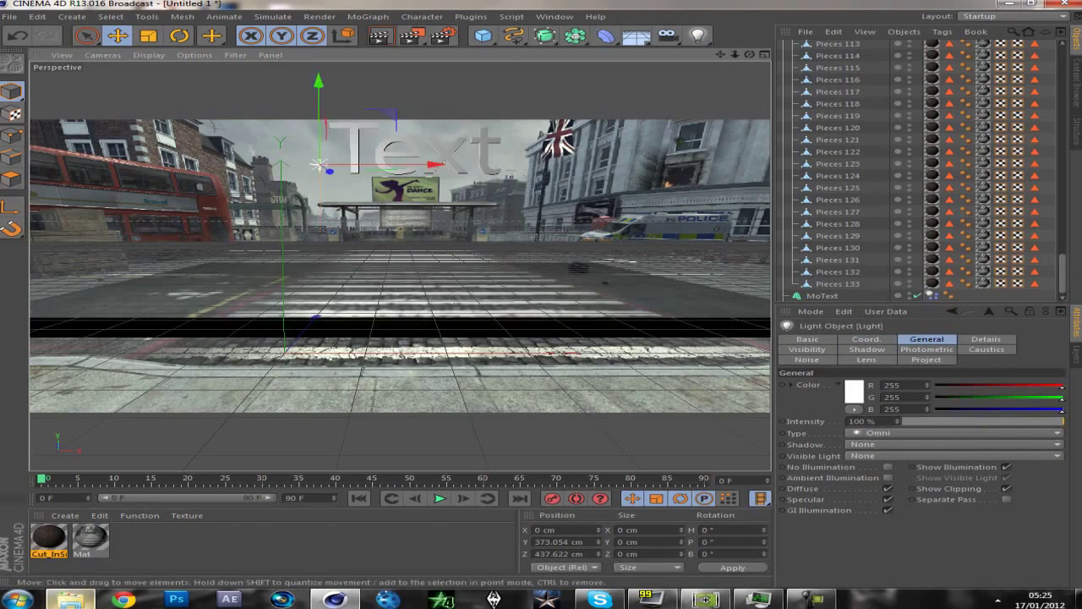
pyautogui.moveTo(438, 164); pyautogui.dragTo(307, 164)
pyautogui.moveTo(188, 82); pyautogui.dragTo(188, 24)
# Set the light's shadow to Shadow Maps (Soft), then play the simulation to frame 29 and render the view
pyautogui.moveTo(1063, 274); pyautogui.dragTo(1063, 64)
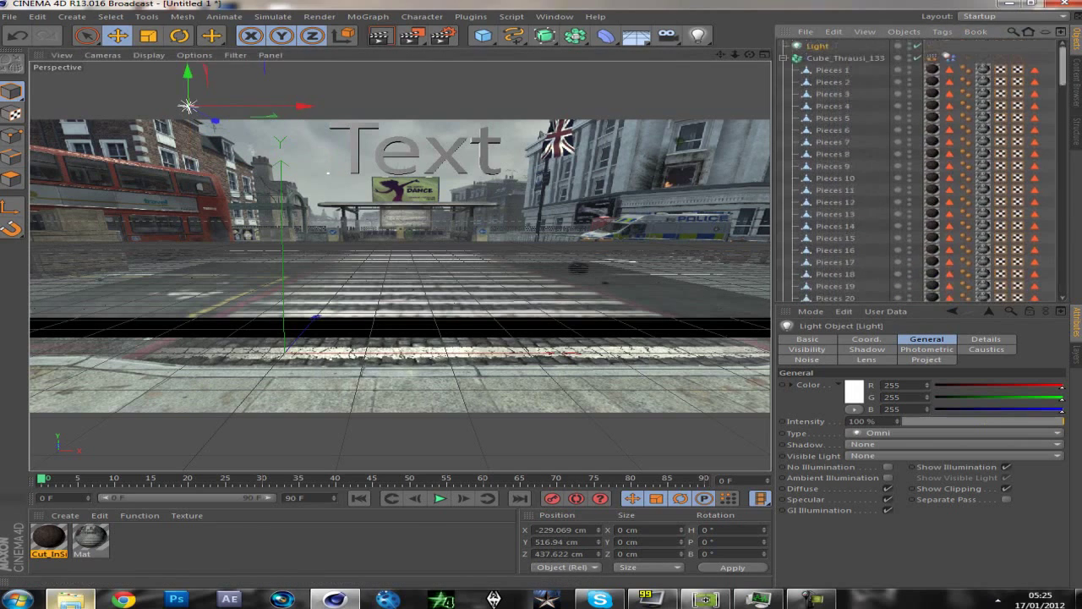
pyautogui.click(783, 58)
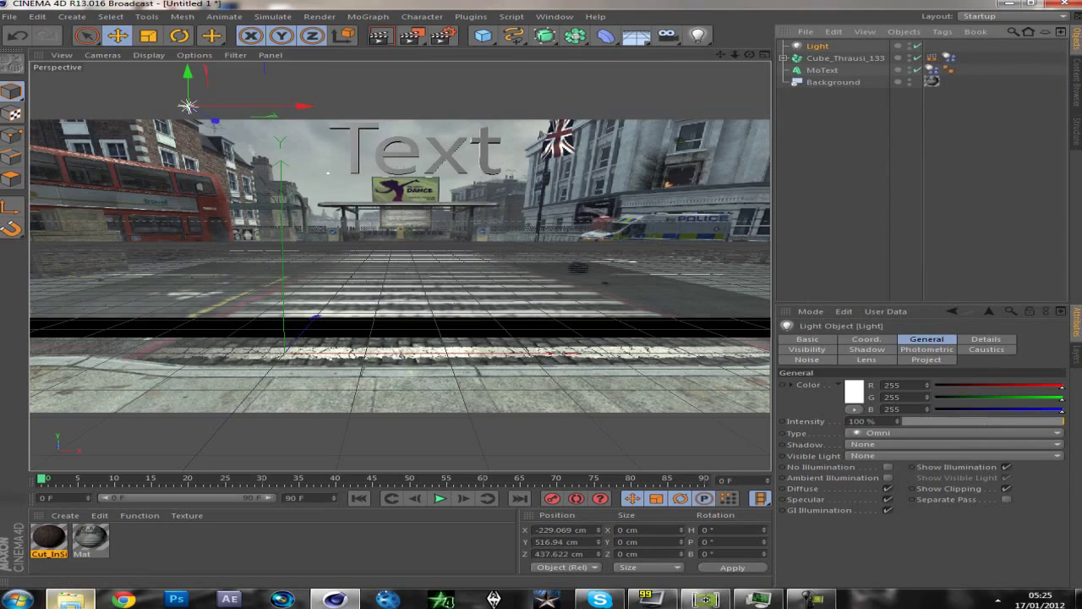
pyautogui.click(867, 349)
pyautogui.click(889, 384)
pyautogui.click(890, 410)
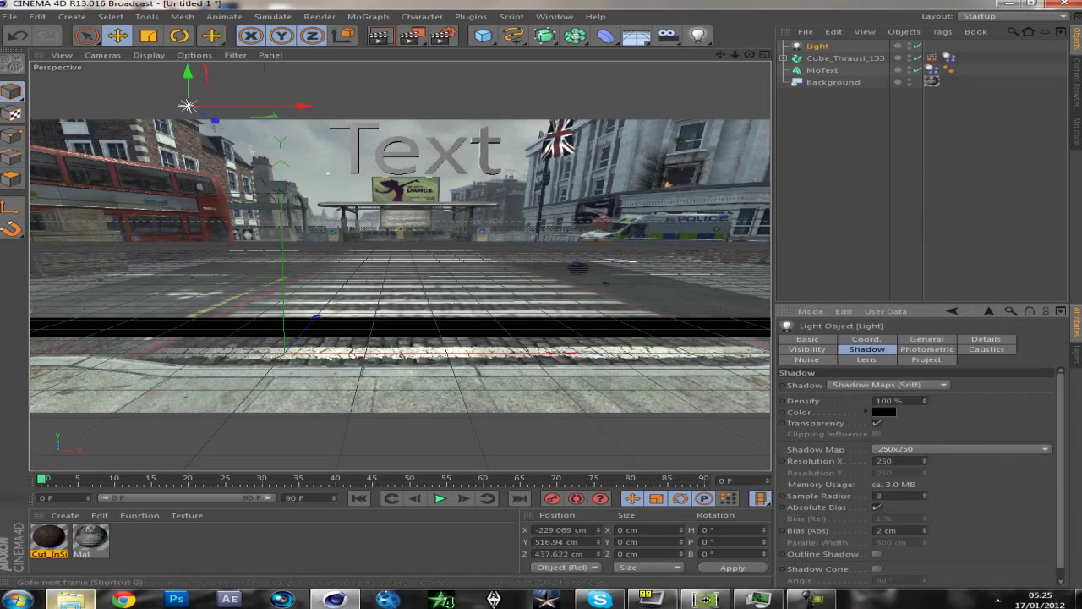
pyautogui.click(440, 498)
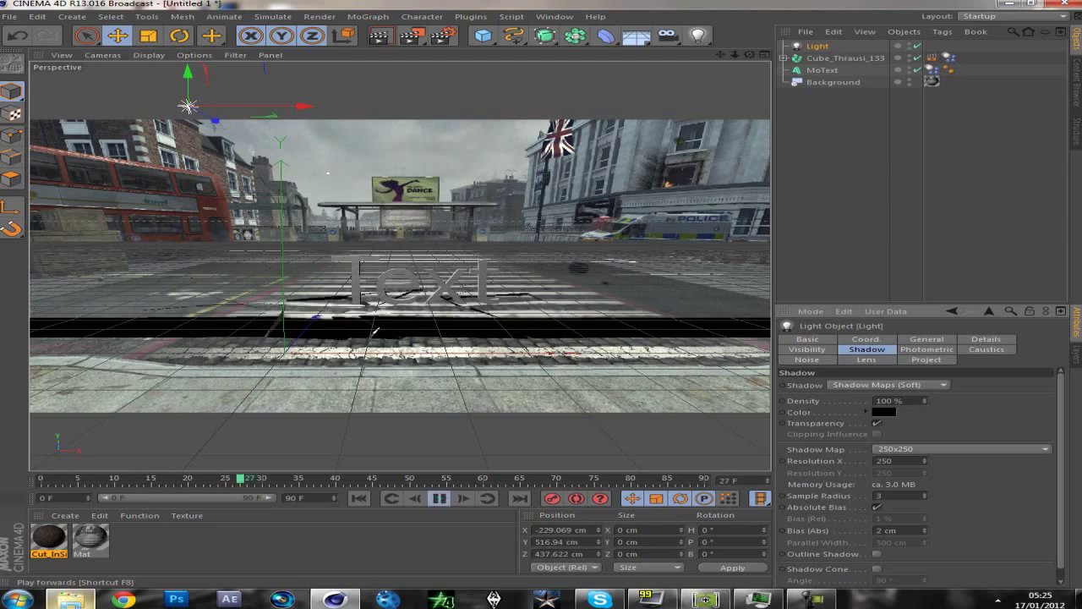
pyautogui.click(380, 35)
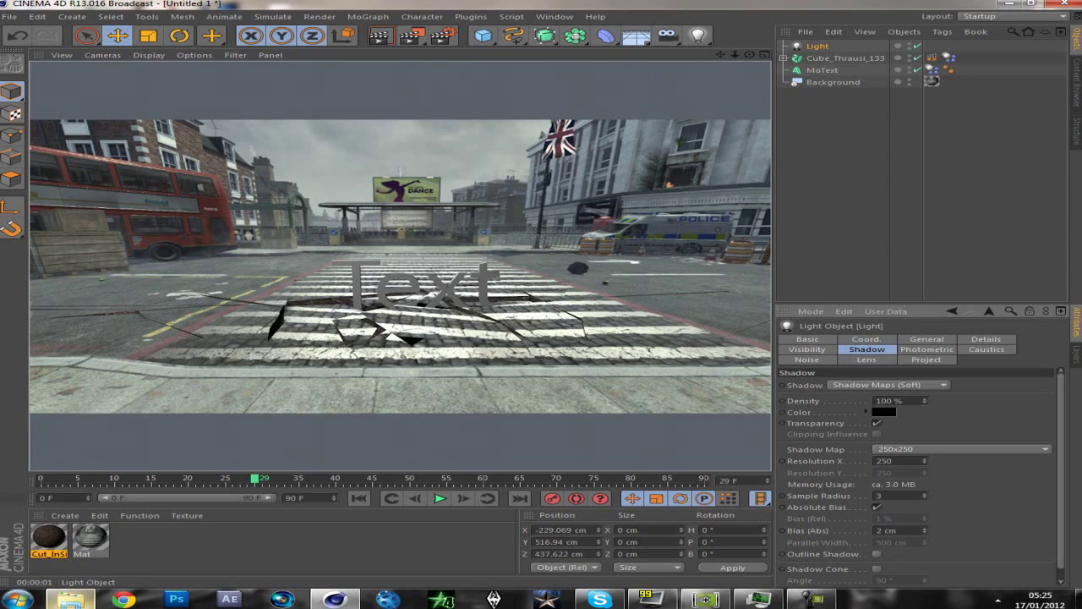
# At frame 0, push the MoText back to about 1007 cm in Z and set its depth to 100
pyautogui.click(822, 70)
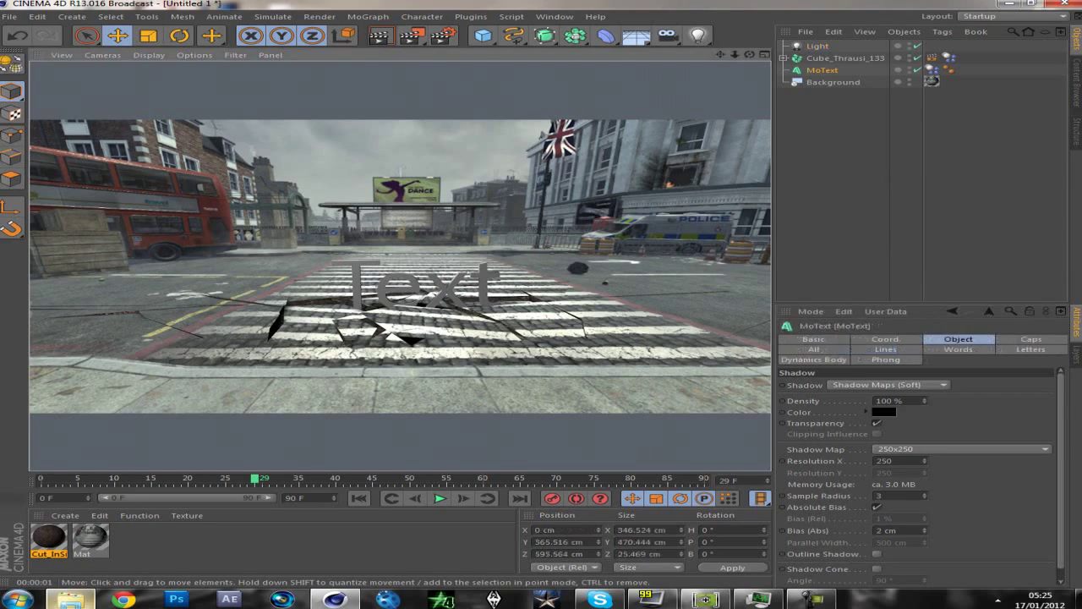
pyautogui.click(358, 498)
pyautogui.moveTo(337, 179)
pyautogui.mouseDown()
pyautogui.moveTo(358, 192)
pyautogui.moveTo(350, 188)
pyautogui.mouseUp()
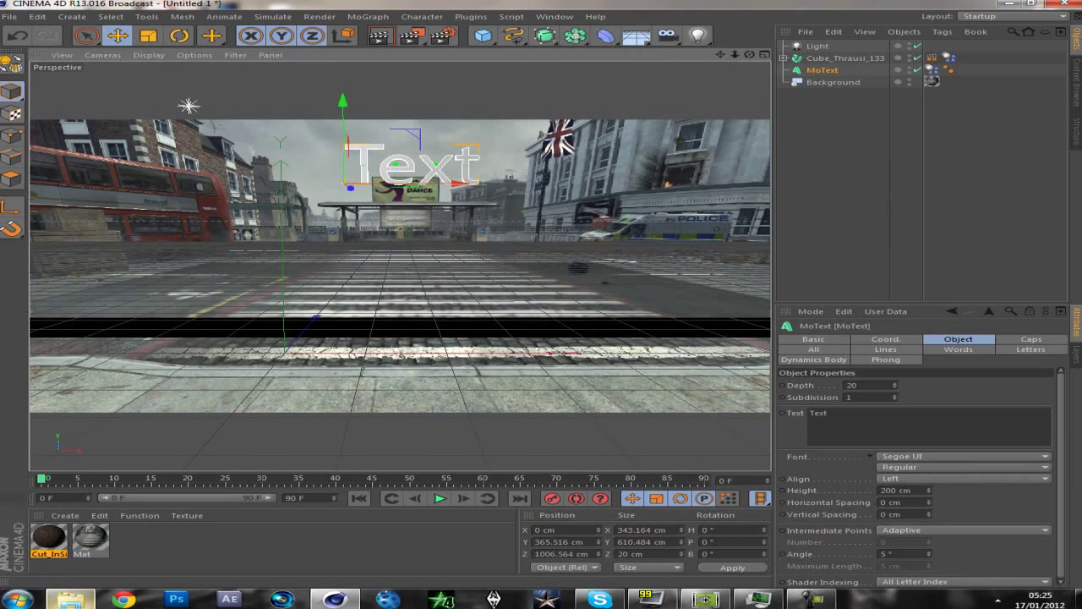
pyautogui.moveTo(895, 386); pyautogui.dragTo(895, 366)
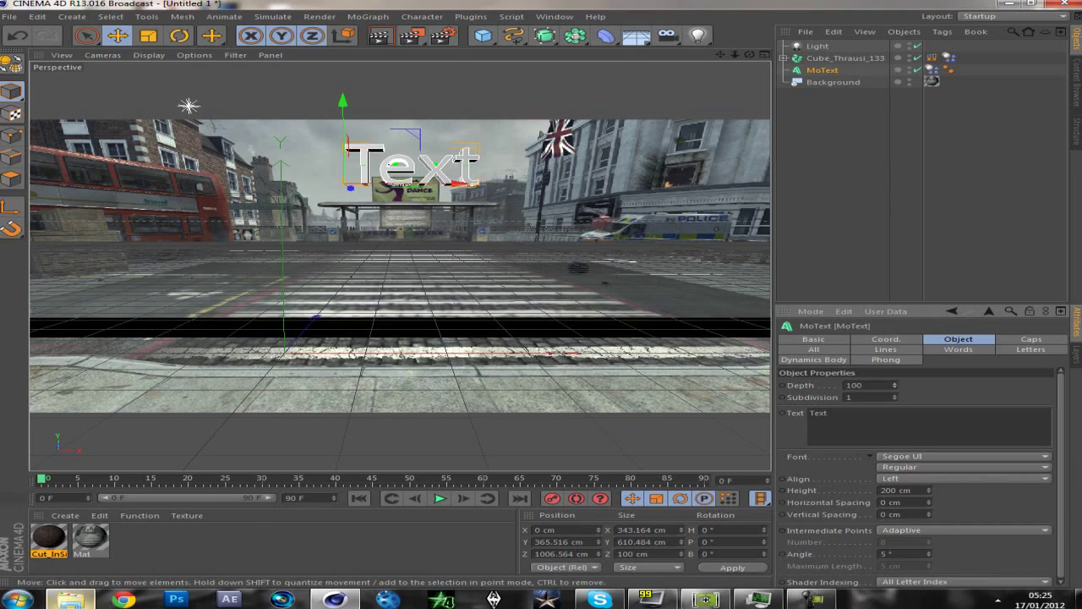
# Scale the MoText up to about 642 cm wide and shift it to about -221 cm in X
pyautogui.click(148, 36)
pyautogui.moveTo(406, 254); pyautogui.dragTo(550, 254)
pyautogui.click(118, 36)
pyautogui.moveTo(461, 184); pyautogui.dragTo(386, 184)
# Play the simulation to frame 33 and render the view to check the larger text's impact
pyautogui.click(439, 498)
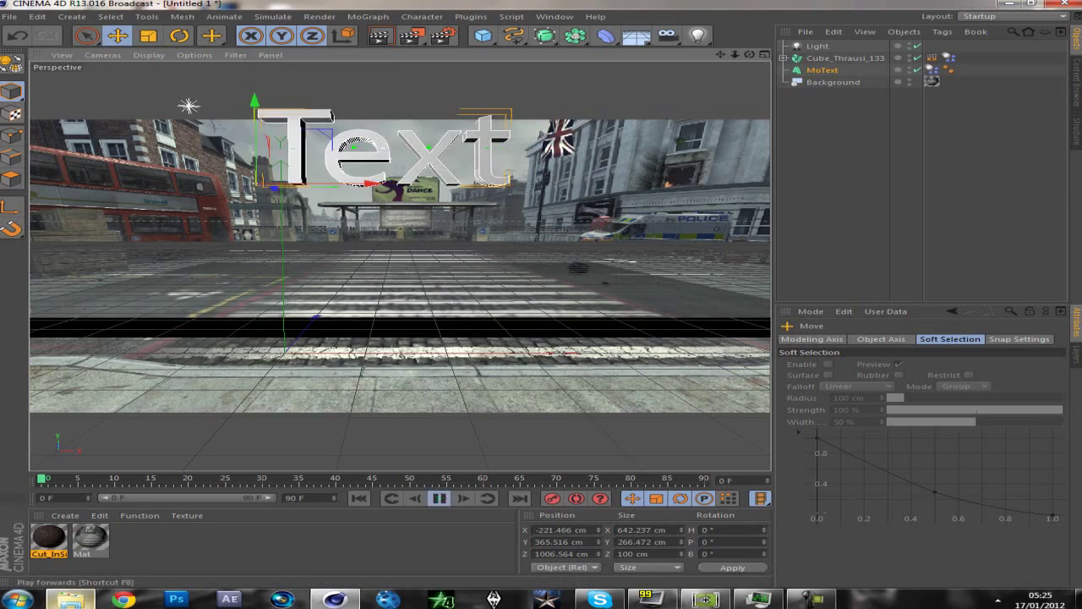
pyautogui.click(439, 498)
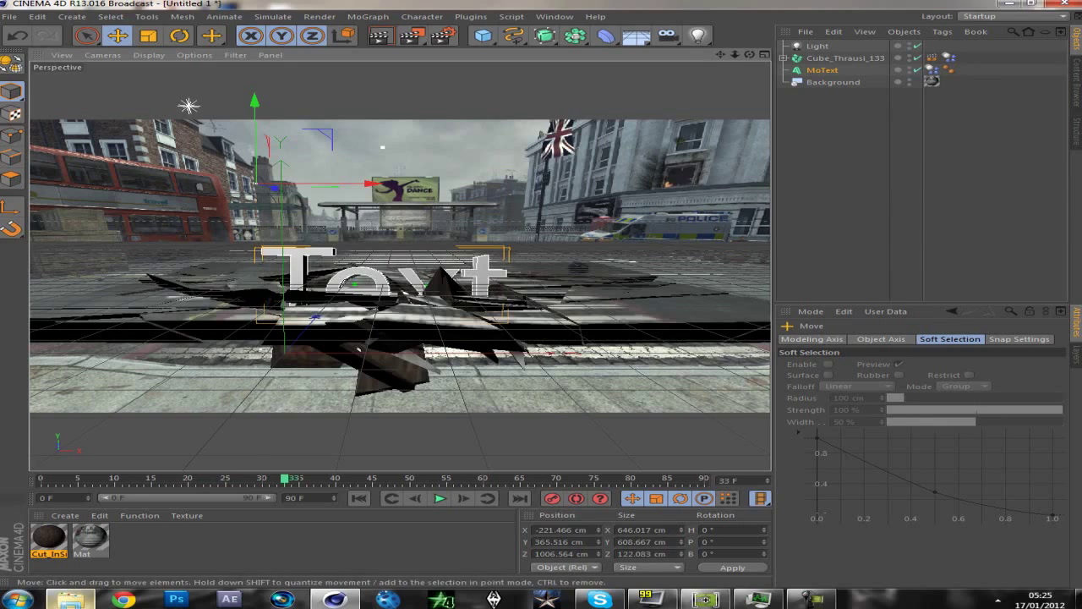
pyautogui.click(382, 35)
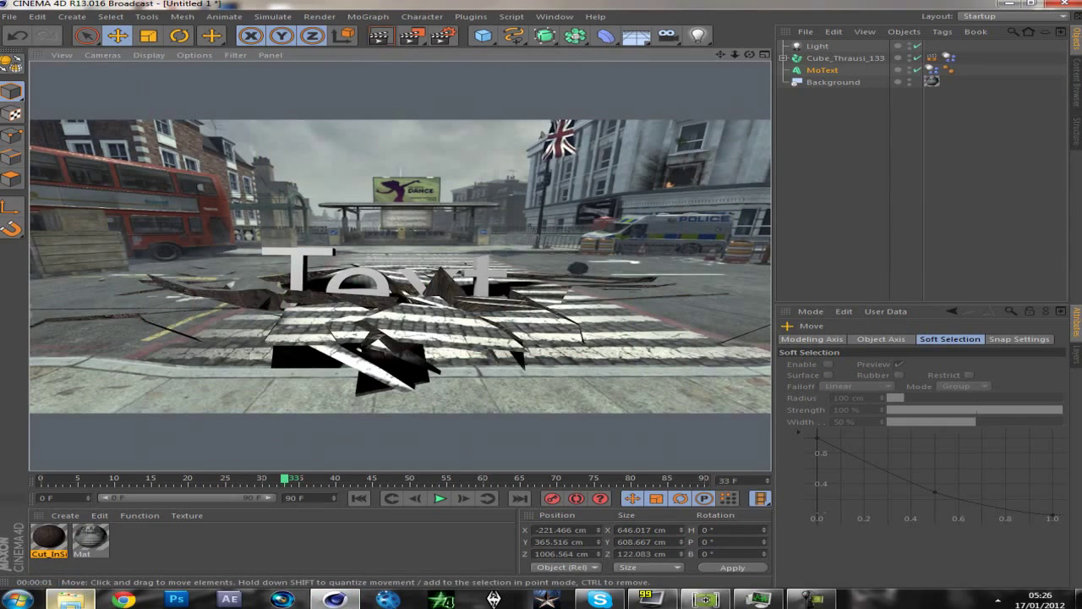
# Replay the simulation from frame 0 to frame 31 to review how the text breaks the ground
pyautogui.moveTo(284, 478); pyautogui.dragTo(40, 479)
pyautogui.click(439, 498)
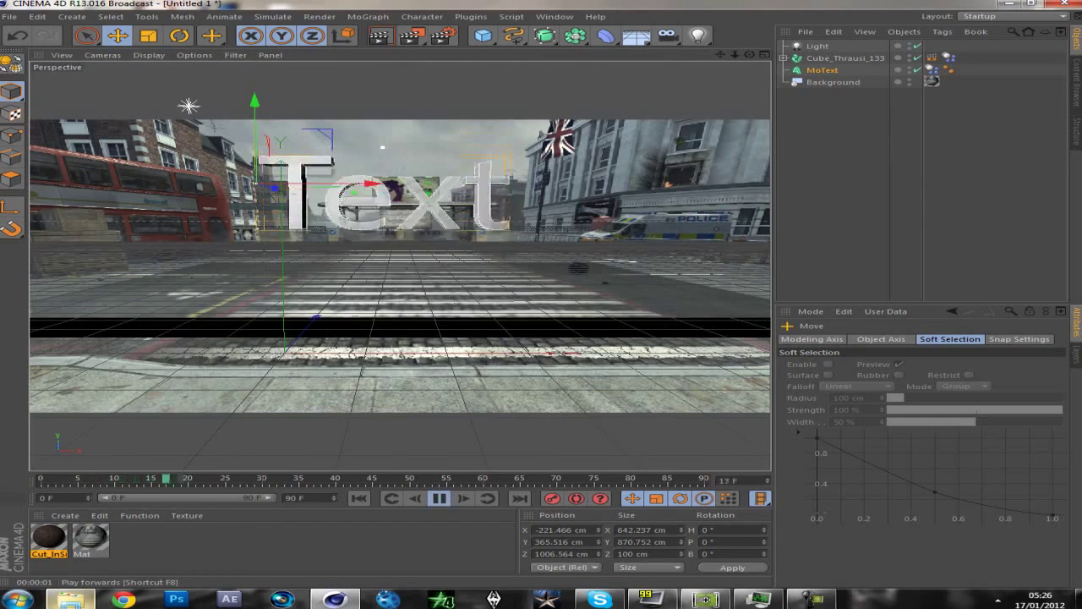
pyautogui.click(439, 498)
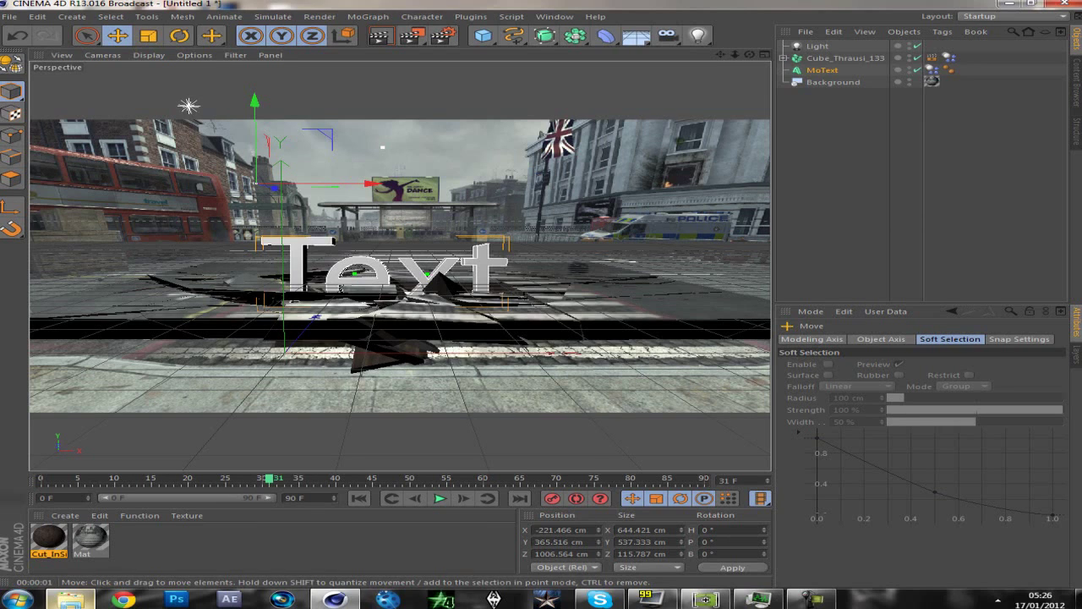
# Add a Plane object to the scene
pyautogui.moveTo(483, 35); pyautogui.dragTo(631, 69)
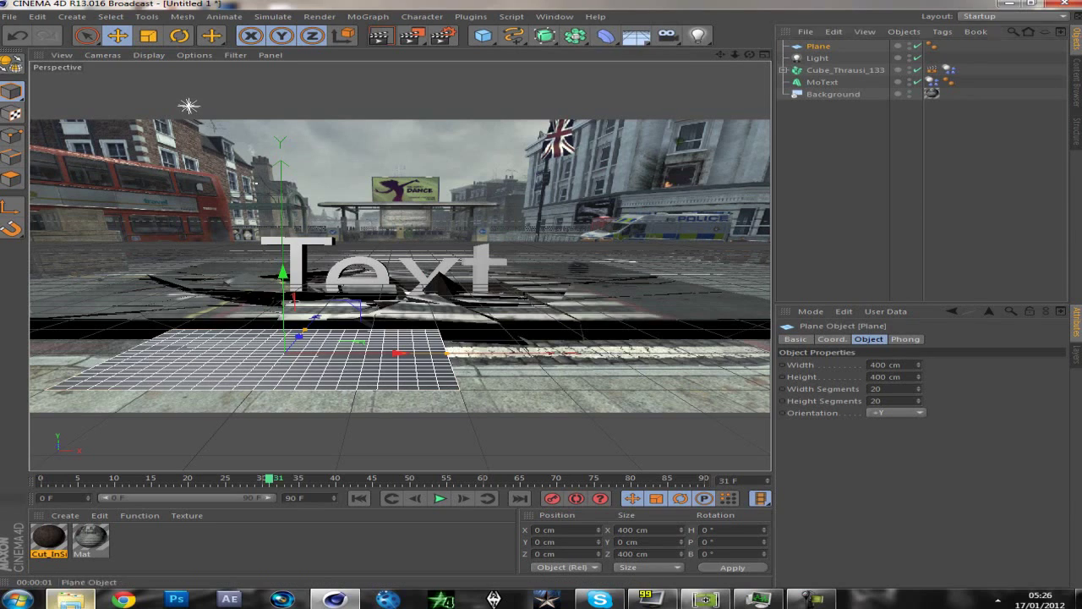